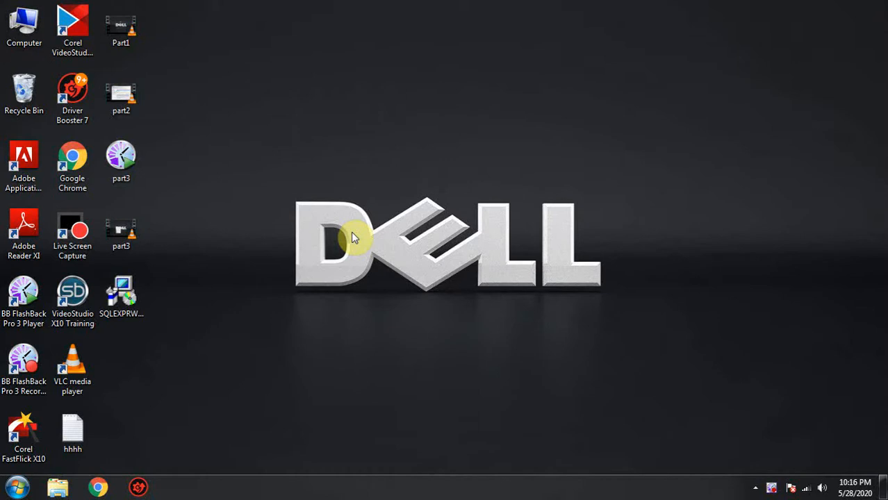
- Refresh the desktop, then switch to Google Chrome and search for "microsoft sql server 2012 download"
right_click(351, 235)
left_click(361, 264)
left_click(101, 490)
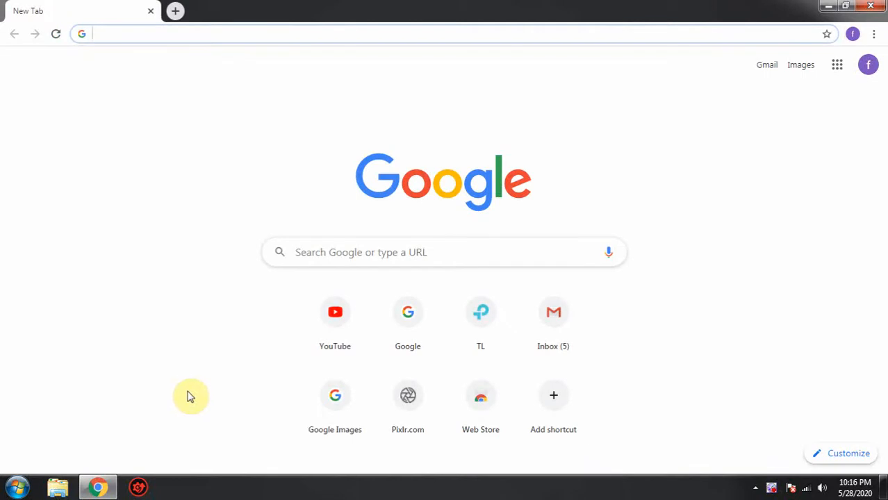
left_click(182, 33)
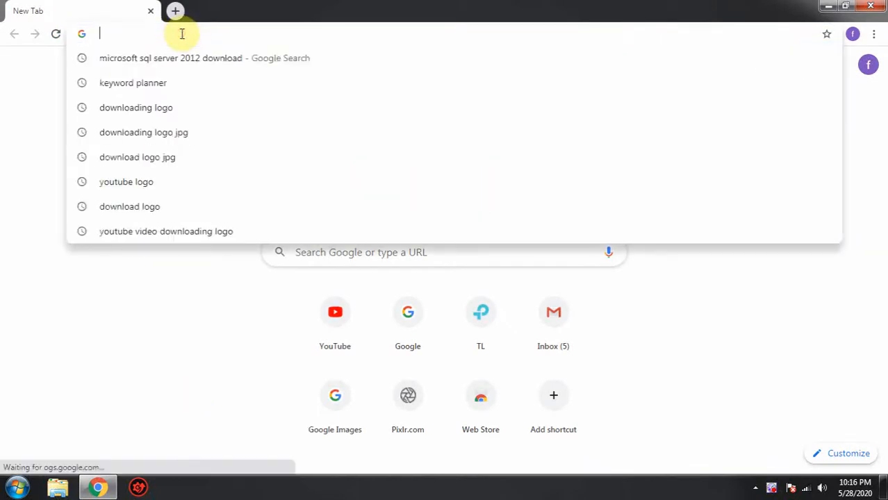
type("micr")
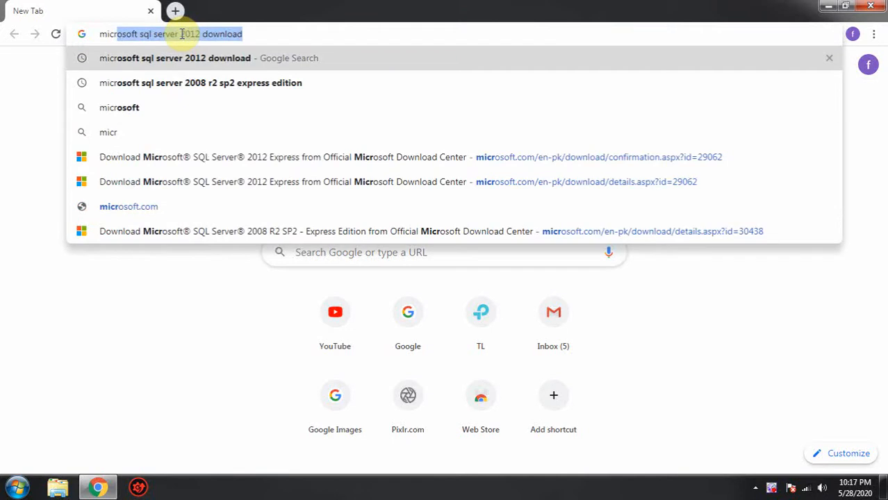
key("Return")
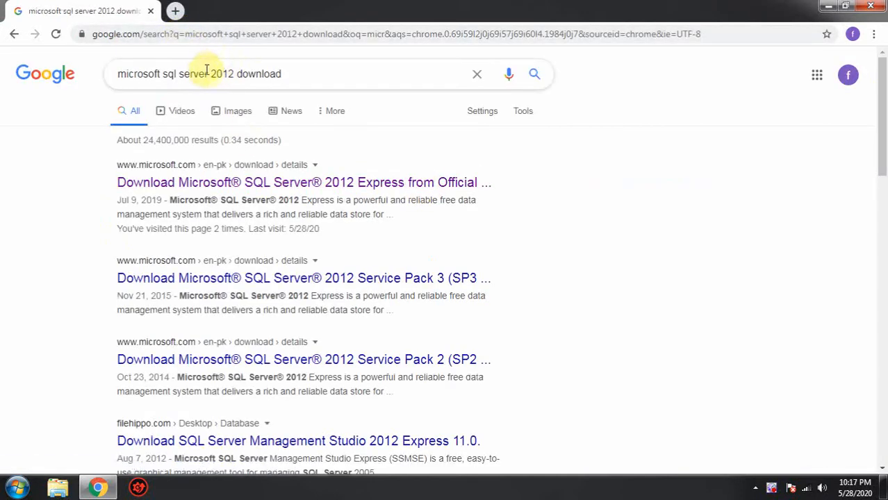
- Change the Google search to "microsoft sql server 2014" and open Microsoft's official SQL Server 2014 Express download page
left_click_drag(212, 73, 474, 81)
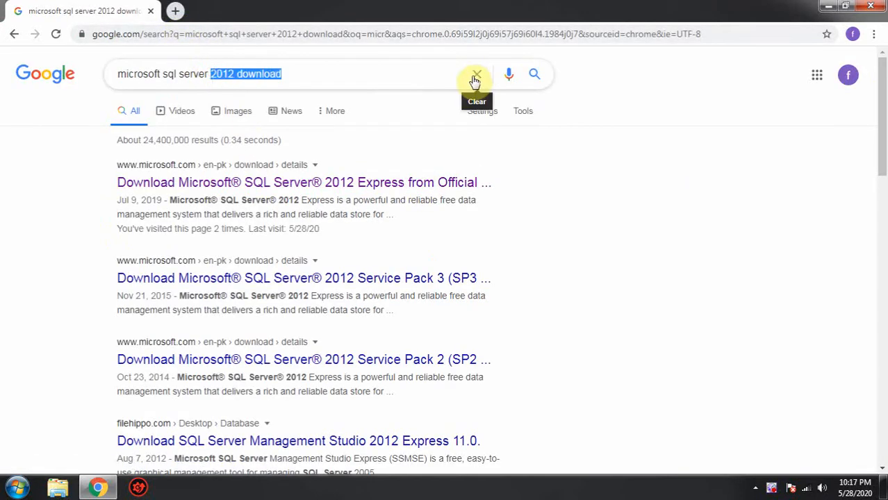
key("BackSpace")
type("2014")
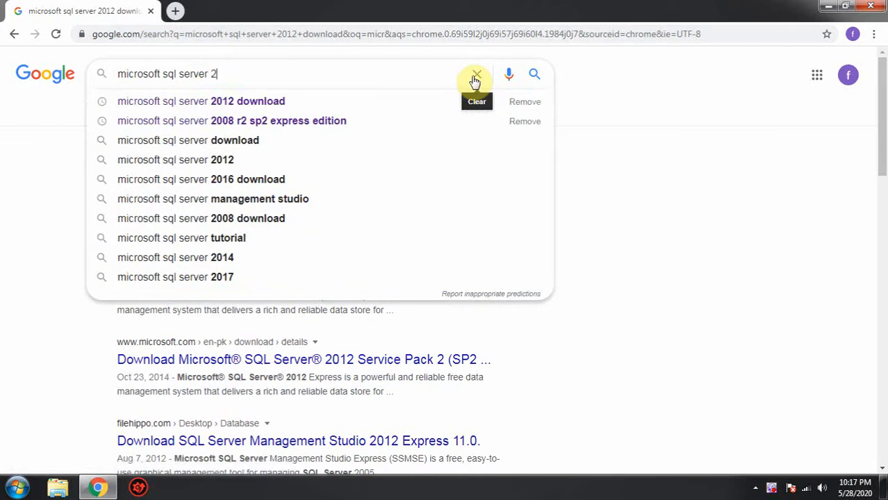
key("Down")
key("Down")
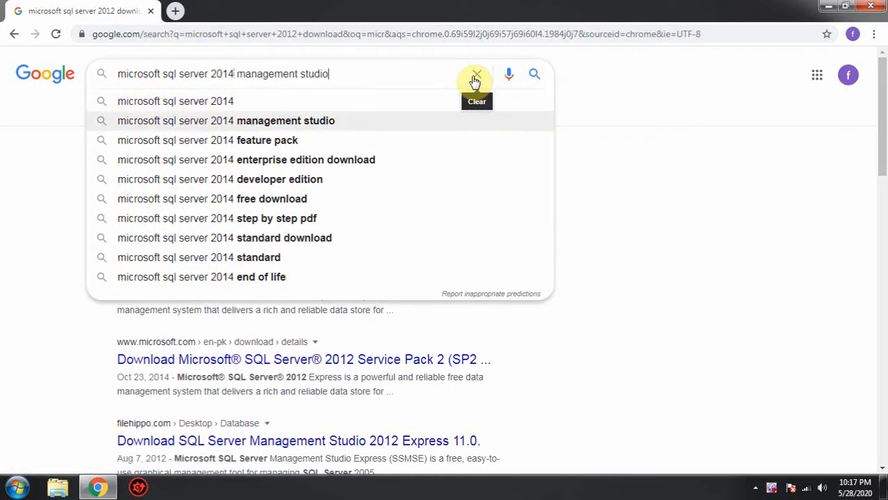
key("Up")
key("Return")
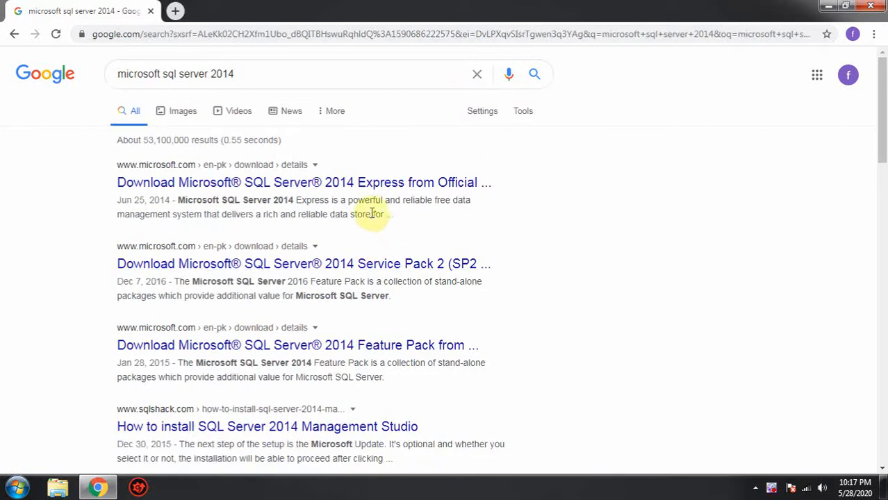
left_click(361, 182)
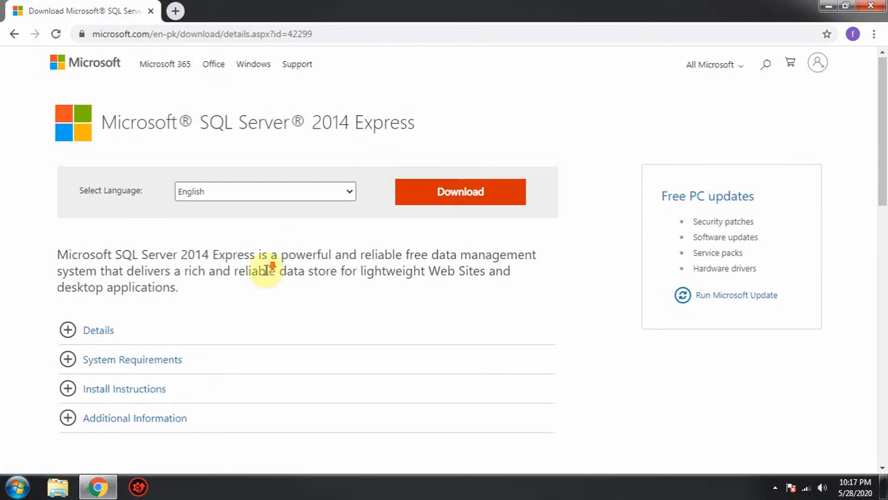
- Expand the System Requirements section and review the supported operating systems, processor, RAM and disk space
scroll(264, 271, "down", 1)
scroll(274, 288, "up", 1)
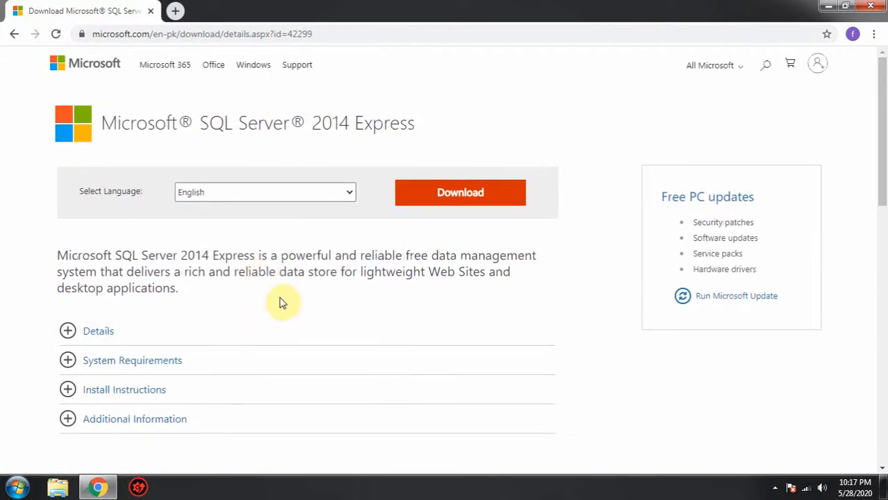
left_click(68, 363)
scroll(278, 297, "down", 3)
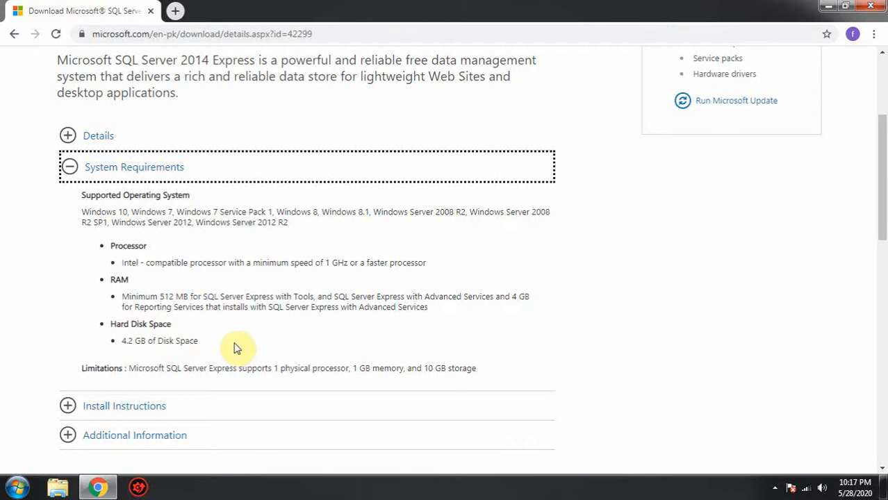
scroll(277, 288, "down", 5)
scroll(279, 287, "up", 7)
scroll(278, 285, "up", 1)
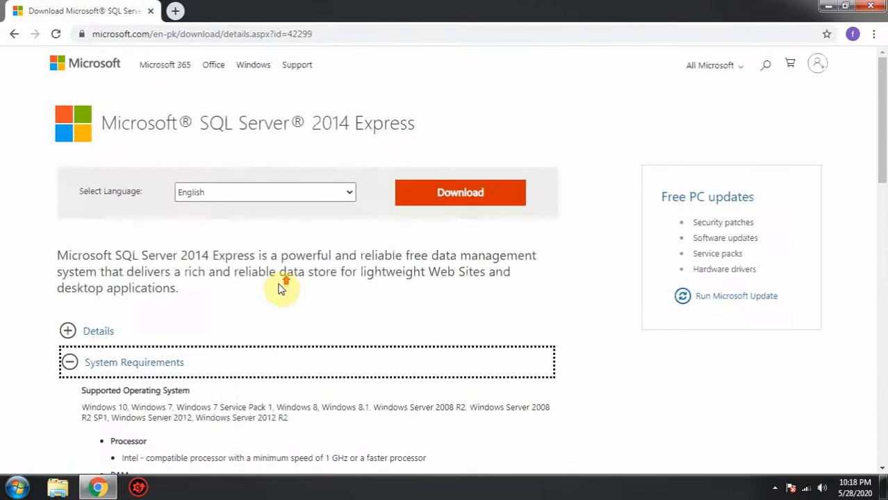
- Open the list of SQL Server 2014 Express downloads and compare the 32-bit and 64-bit ExpressAndTools installers
left_click(453, 193)
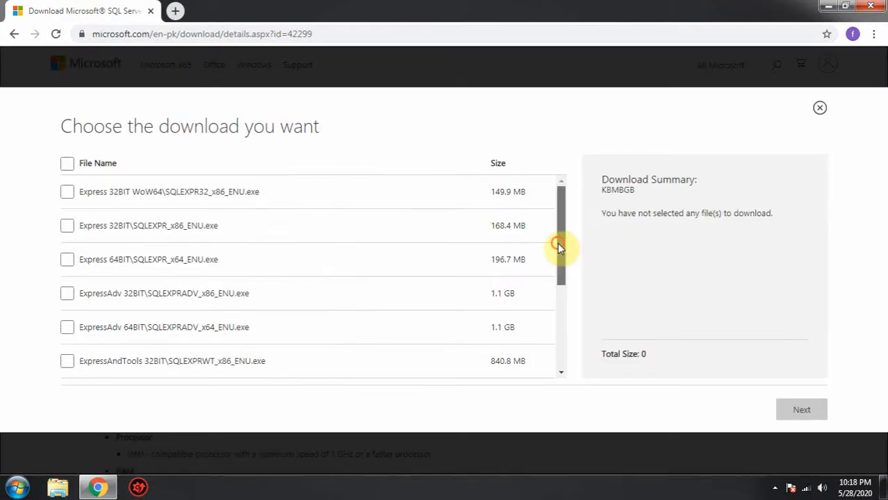
left_click_drag(559, 247, 554, 352)
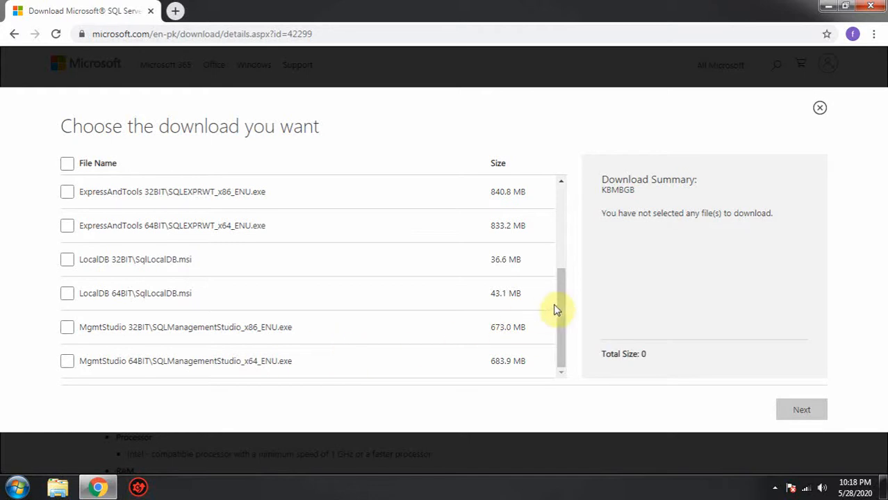
left_click_drag(558, 299, 557, 308)
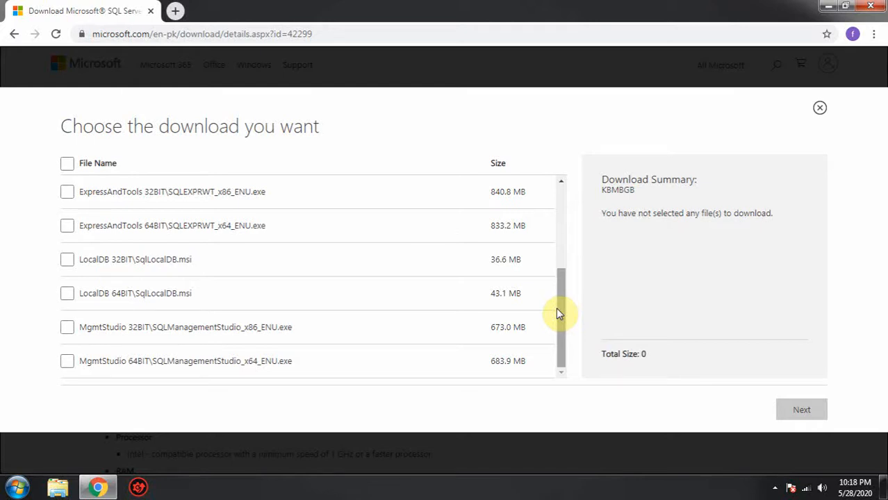
left_click(559, 310)
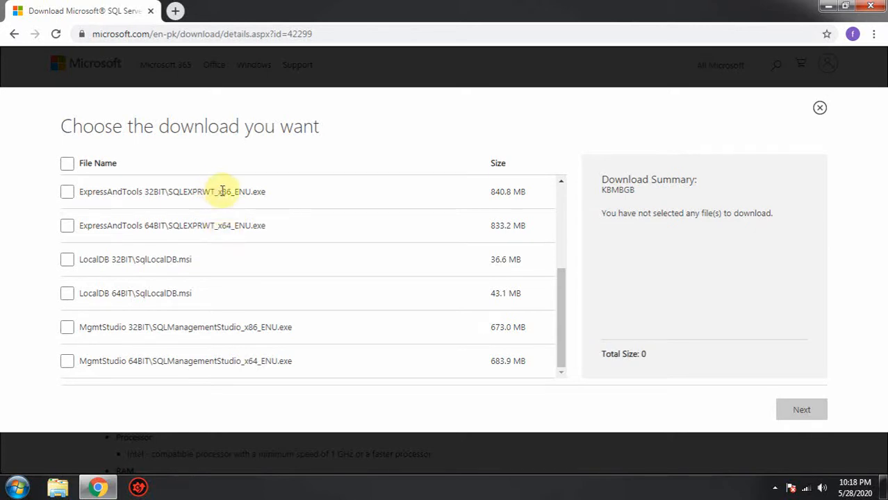
left_click_drag(564, 291, 546, 329)
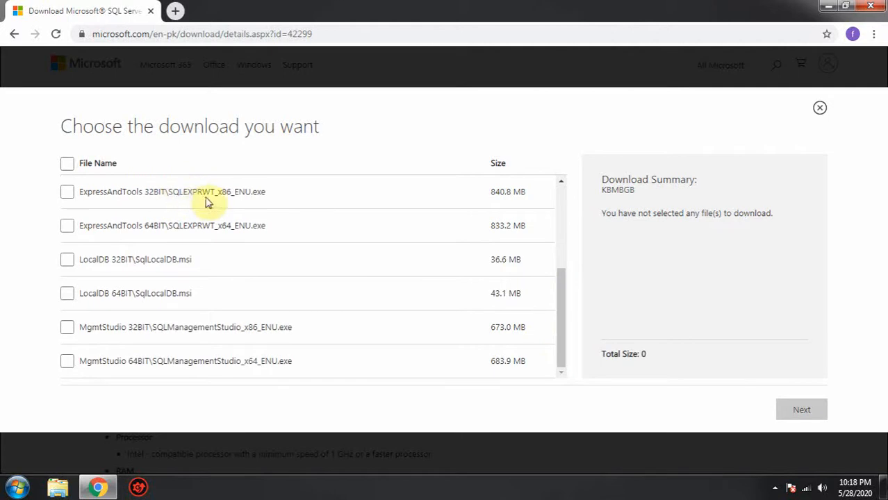
left_click_drag(203, 194, 232, 194)
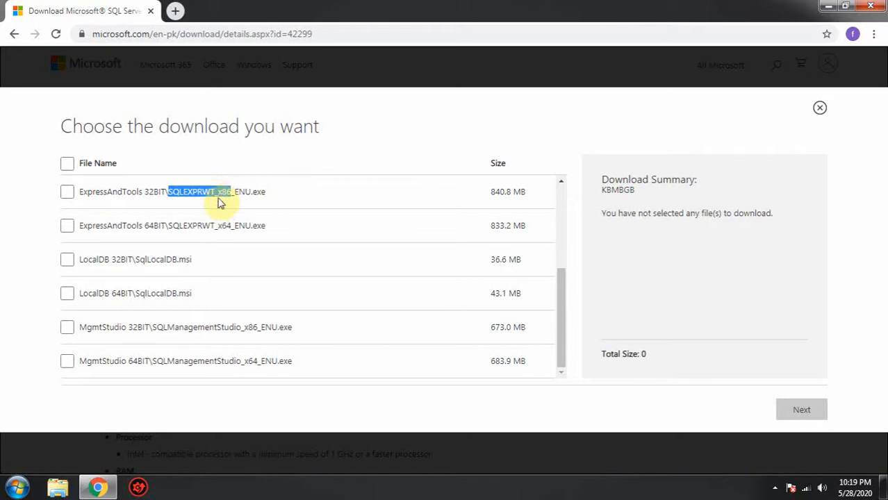
left_click(222, 226)
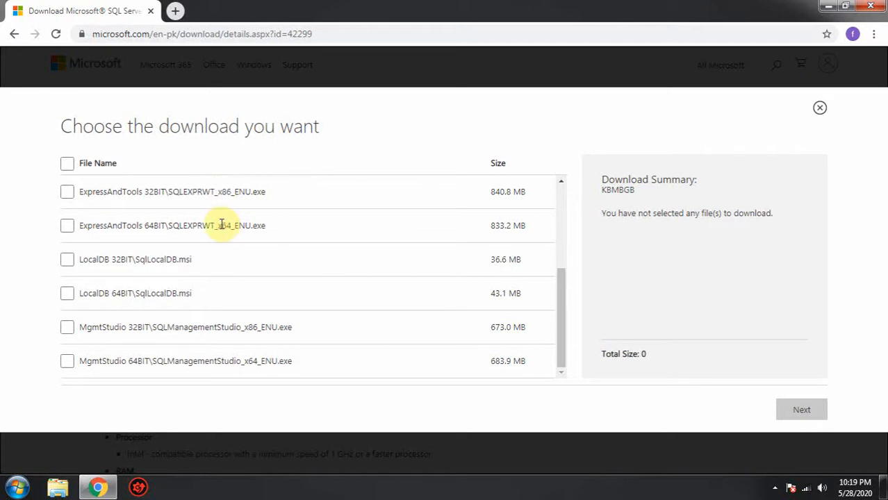
left_click_drag(221, 225, 234, 225)
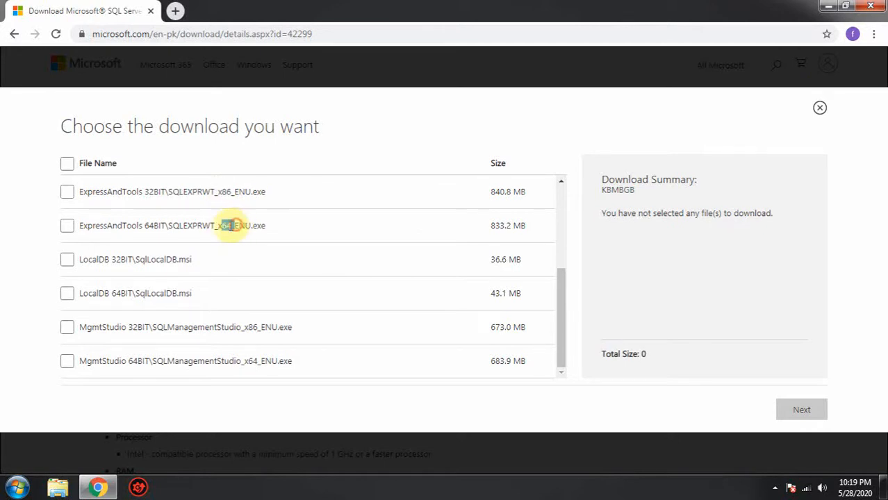
- Minimize the browser, check the system type in the Computer properties and close that window
left_click(827, 6)
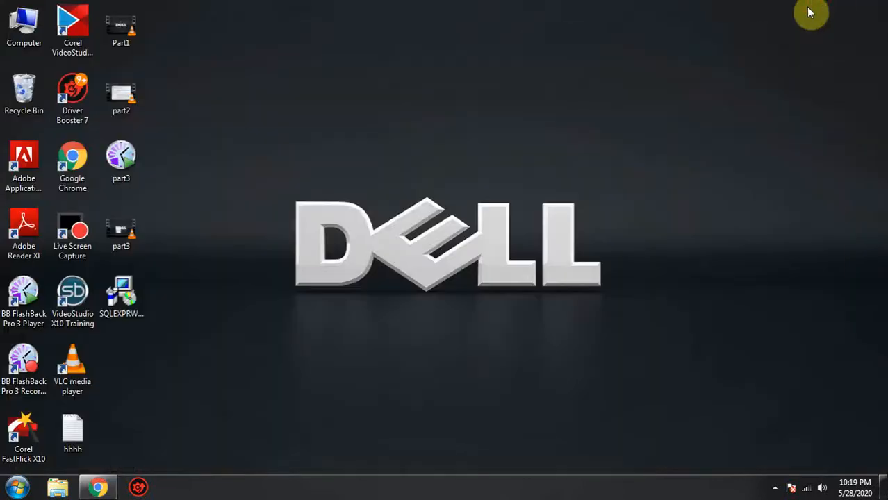
right_click(19, 39)
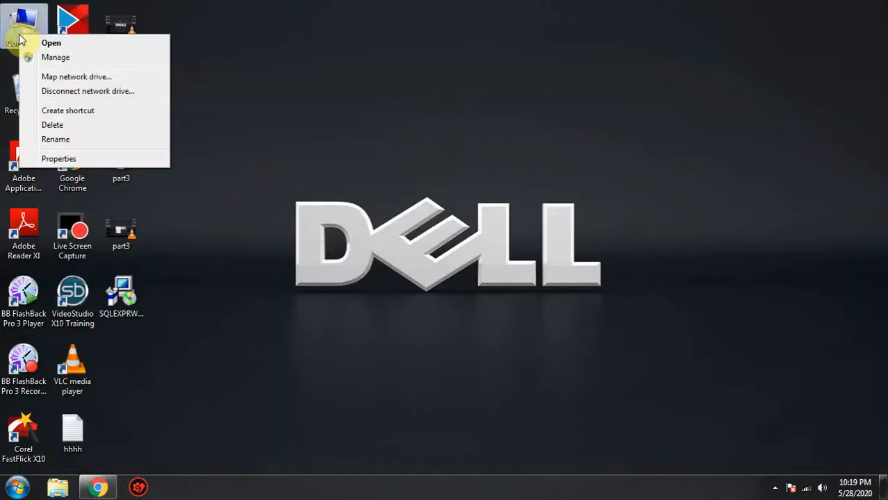
left_click(72, 159)
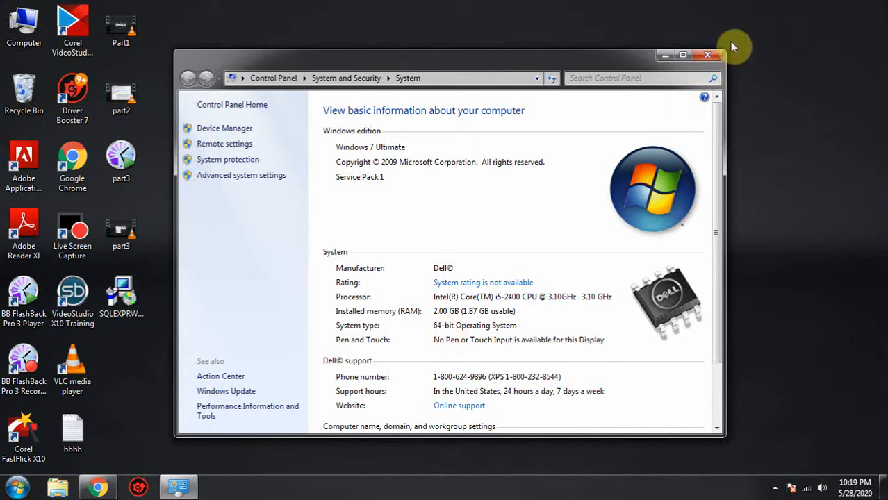
left_click(708, 55)
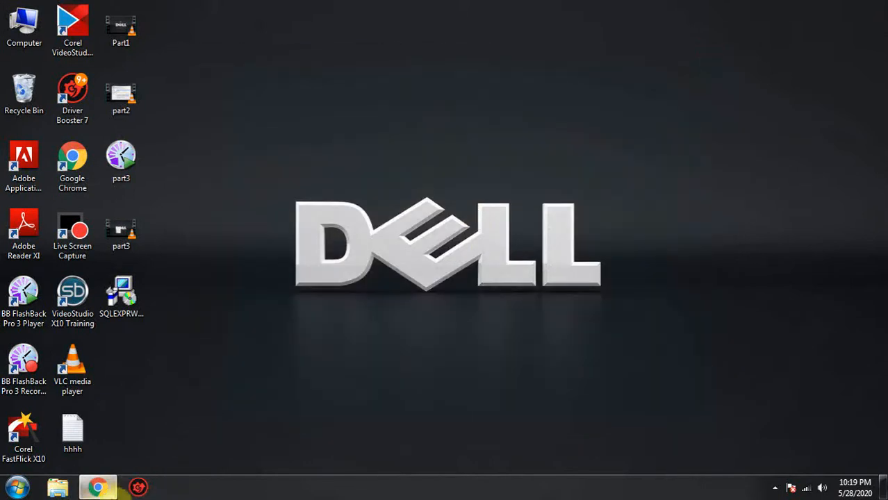
- Return to Google Chrome and select ExpressAndTools 64BIT\SQLEXPRWT_x64_ENU.exe for download
left_click(102, 487)
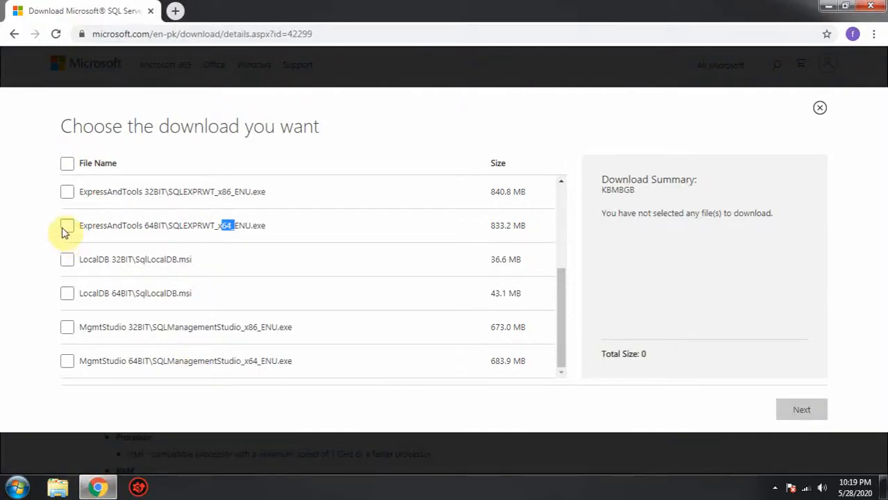
left_click(67, 225)
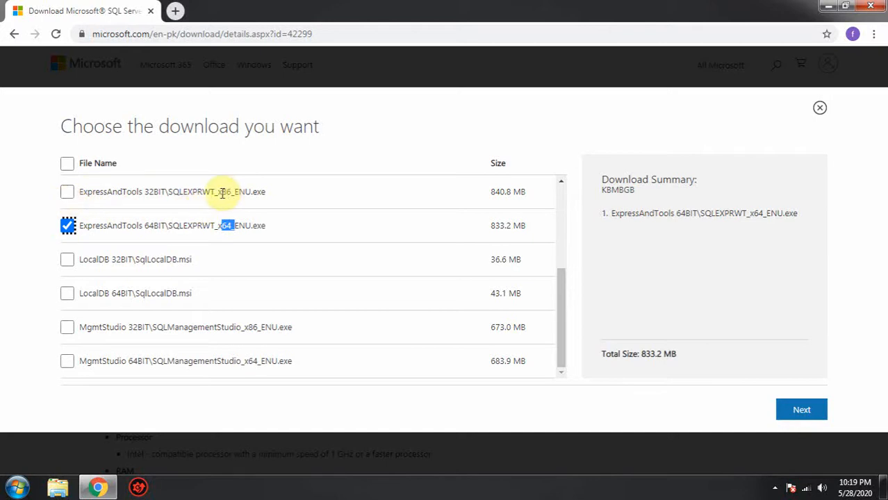
- Switch the download selection to the 32-bit ExpressAndTools installer and back to the 64-bit one
left_click_drag(221, 195, 230, 195)
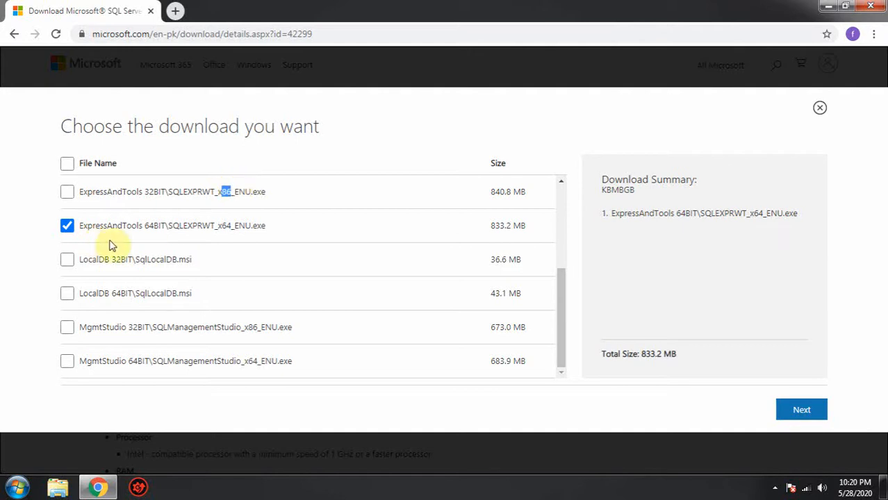
left_click(66, 193)
left_click(66, 226)
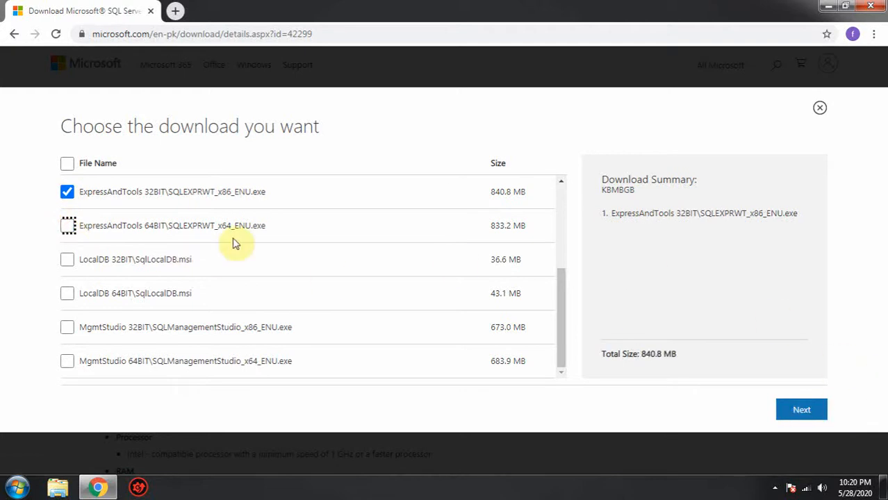
left_click(66, 191)
left_click(66, 228)
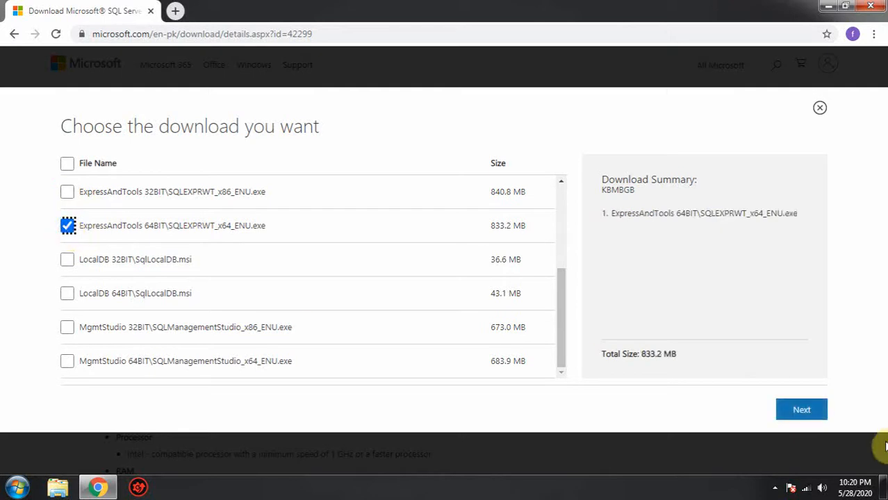
- Start downloading the selected 64-bit ExpressAndTools installer and cancel the download in progress
left_click(810, 413)
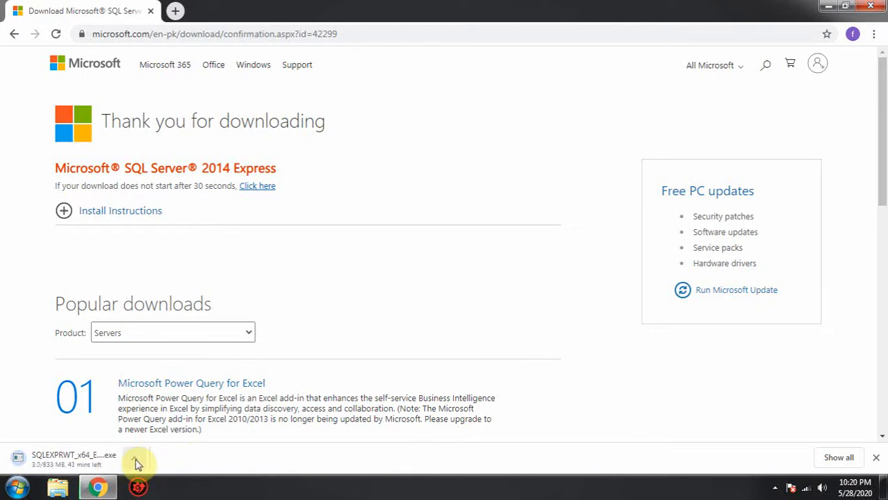
left_click(137, 462)
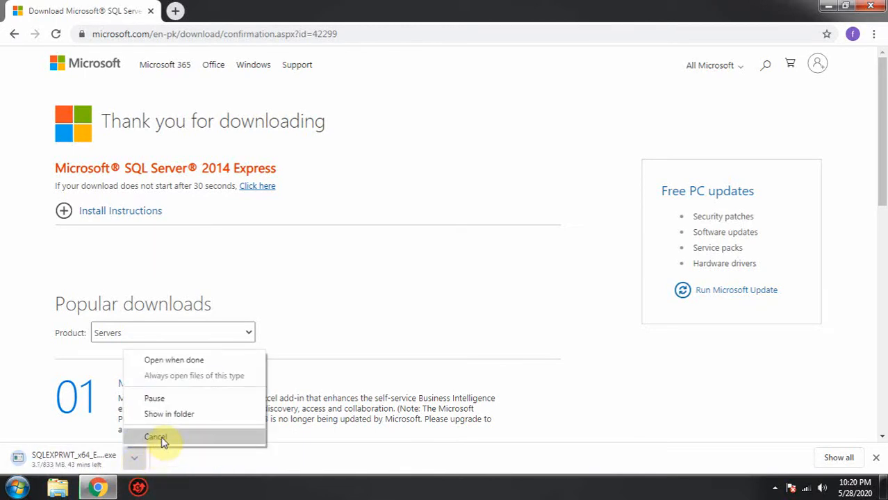
left_click(155, 437)
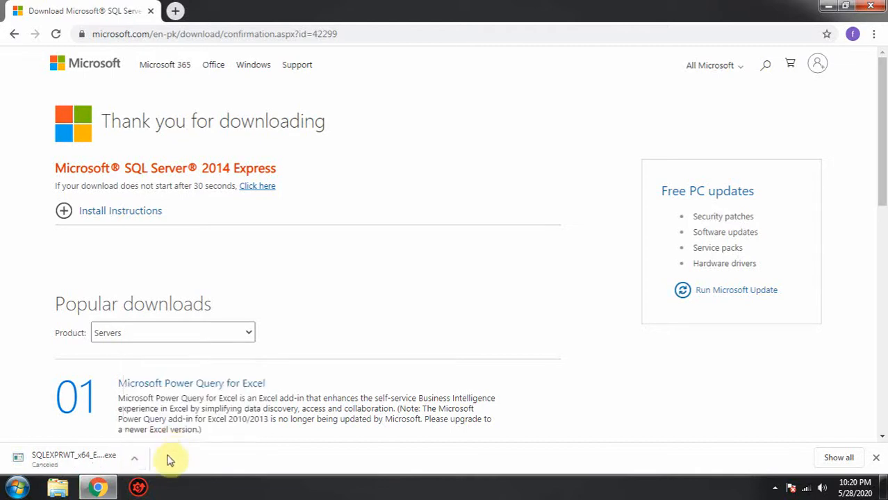
- Close the browser, refresh the desktop and select the SQLEXPRWT_x64_ENU2014 installer there
left_click(871, 6)
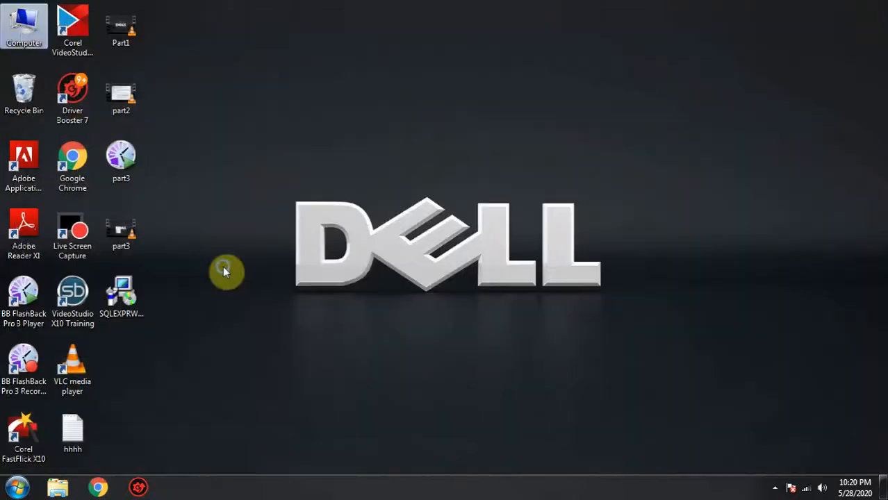
right_click(222, 266)
left_click(283, 304)
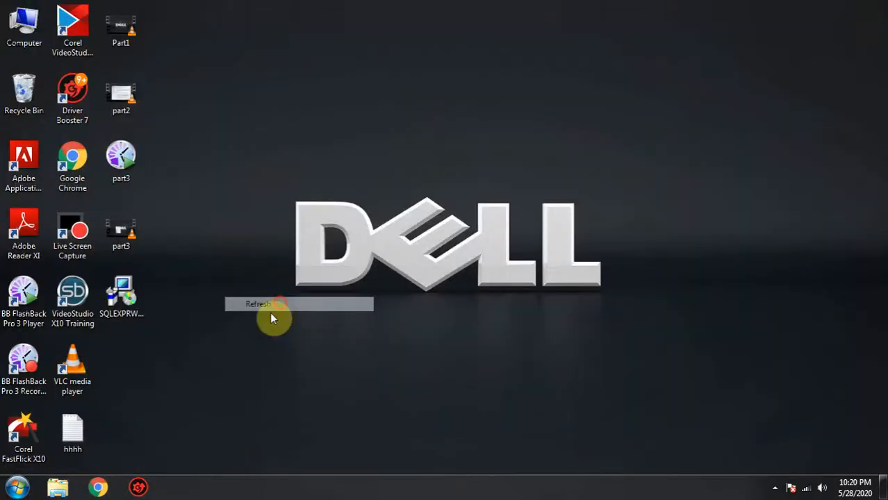
left_click(125, 317)
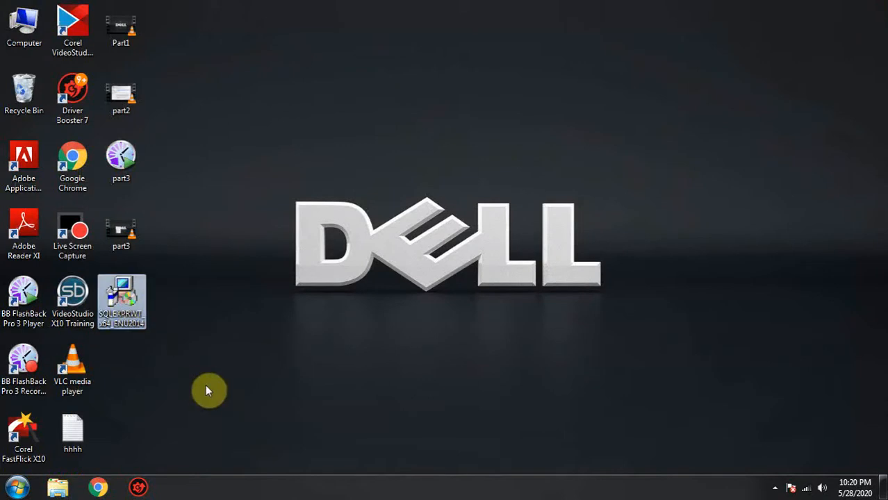
- Launch the SQLEXPRWT_x64_ENU2014 installer from the desktop
double_click(121, 298)
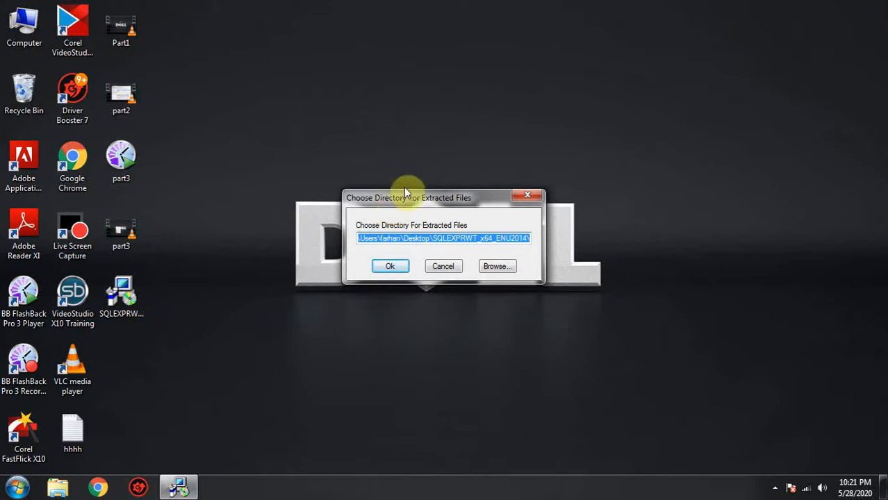
mouse_move(403, 187)
left_mouse_down()
mouse_move(443, 194)
mouse_move(401, 191)
left_mouse_up()
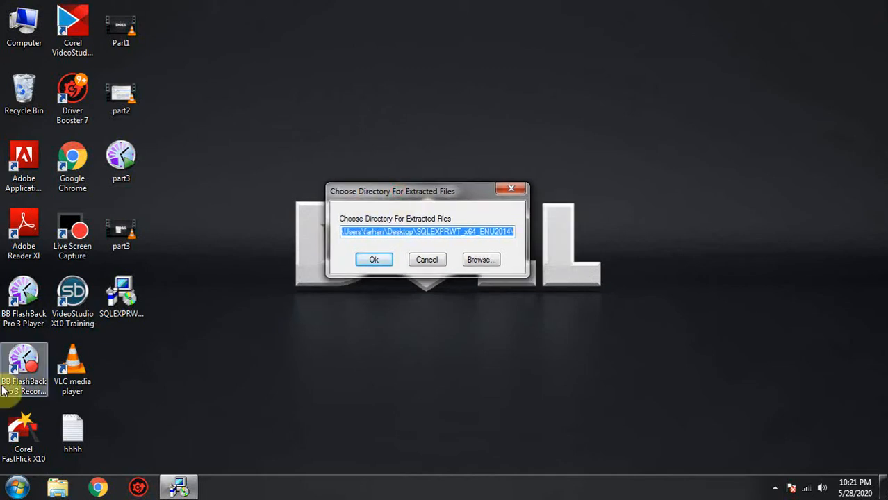
- Check the installed programs list for existing Microsoft SQL Server versions and return to the extraction dialog
left_click(16, 486)
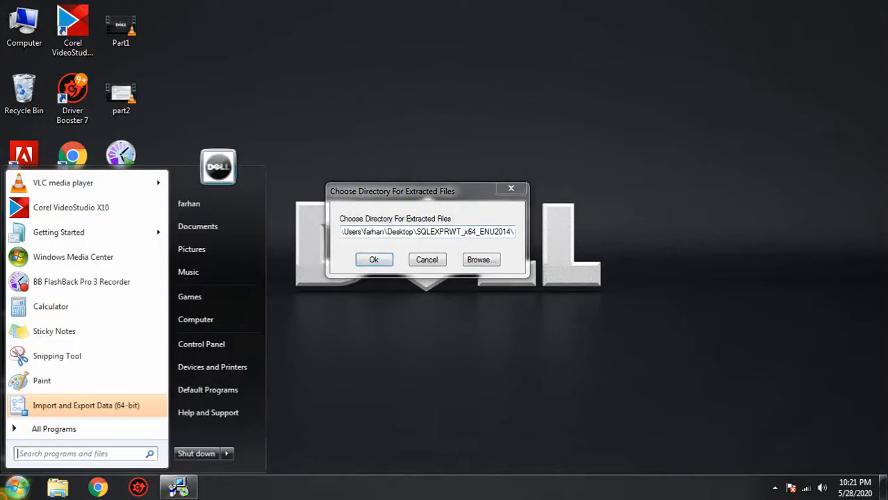
left_click(58, 427)
left_click(75, 379)
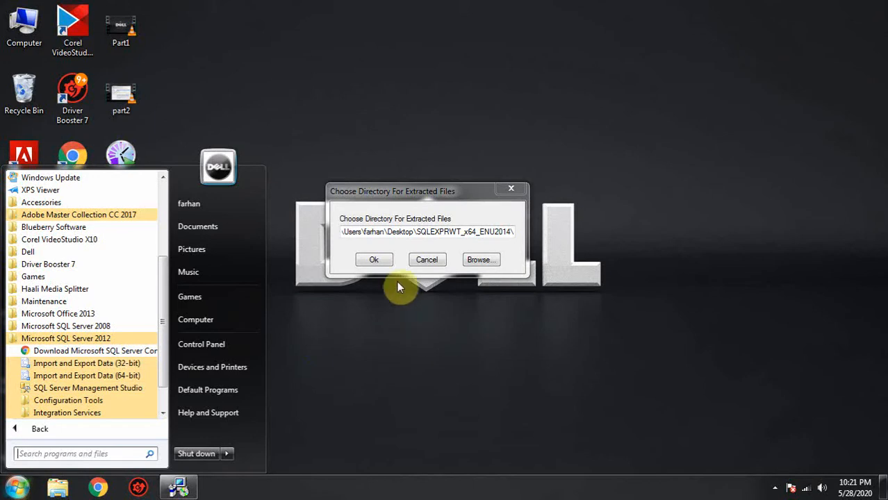
left_click(409, 198)
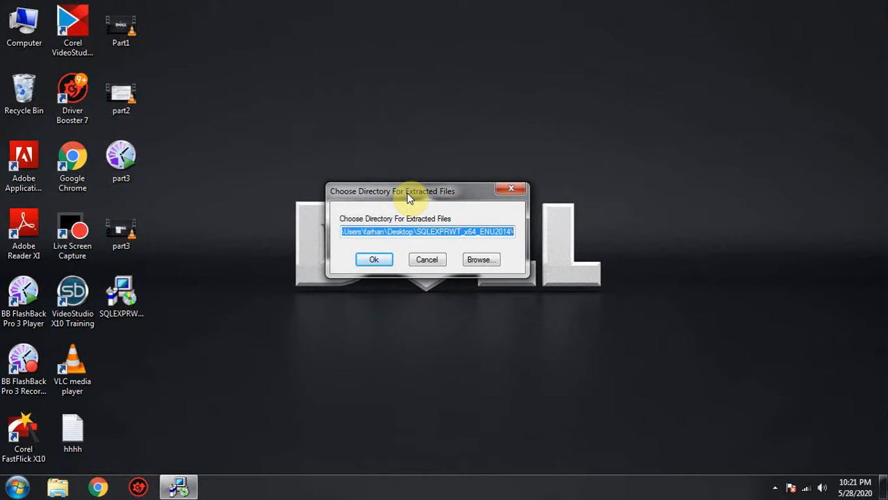
- Extract the installer files to the proposed SQLEXPRWT_x64_ENU2014 directory on the desktop and refresh the desktop
mouse_move(410, 199)
left_mouse_down()
mouse_move(450, 201)
mouse_move(400, 202)
left_mouse_up()
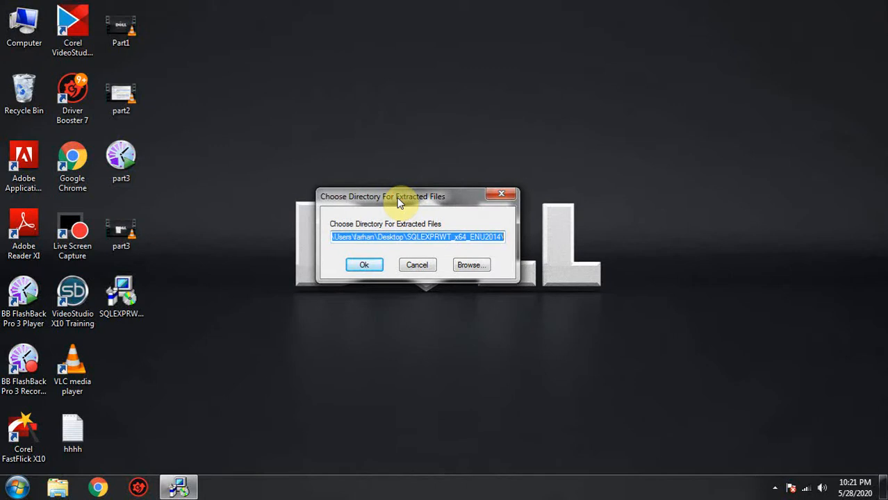
mouse_move(396, 199)
left_mouse_down()
mouse_move(438, 196)
mouse_move(397, 196)
left_mouse_up()
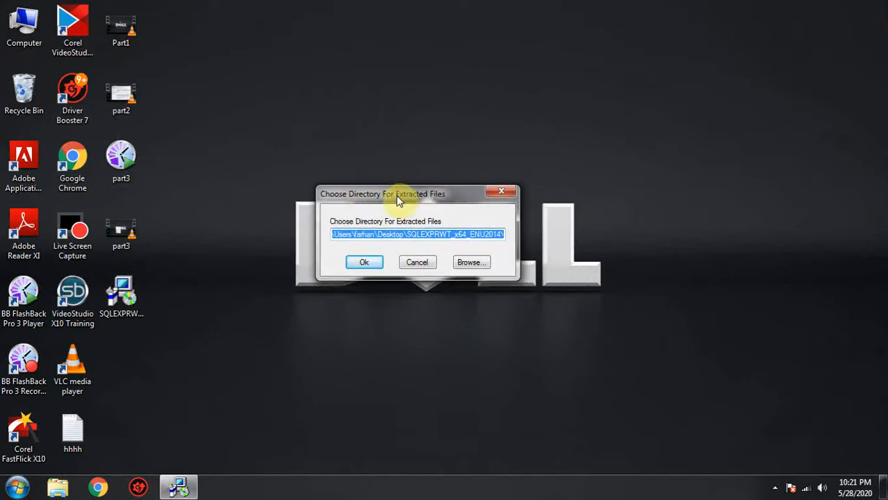
left_click(366, 265)
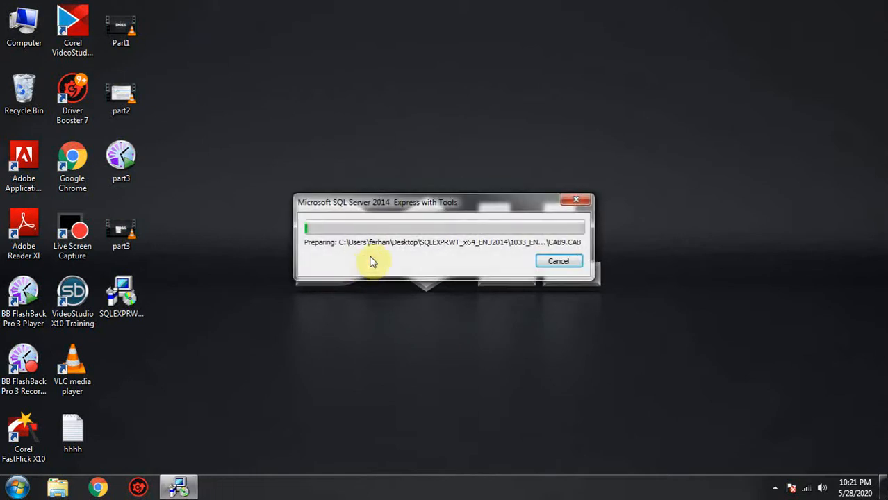
mouse_move(418, 210)
left_mouse_down()
mouse_move(402, 198)
mouse_move(410, 203)
left_mouse_up()
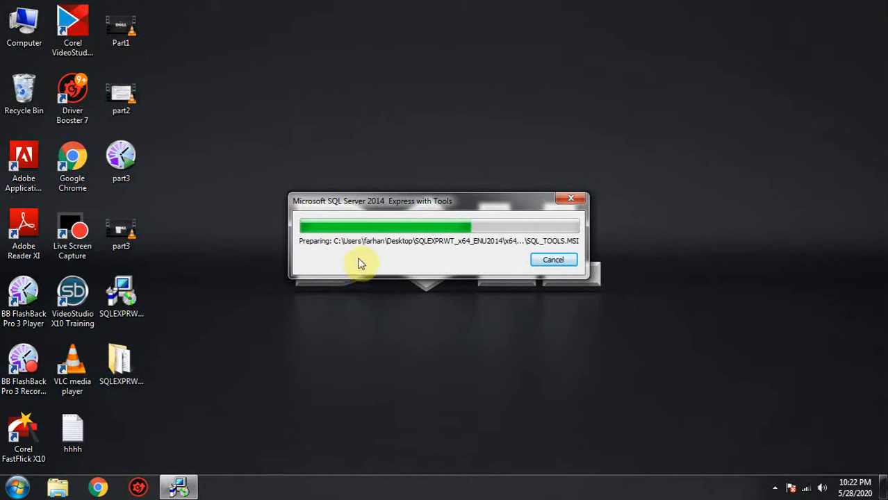
mouse_move(395, 203)
left_mouse_down()
mouse_move(373, 203)
mouse_move(399, 205)
left_mouse_up()
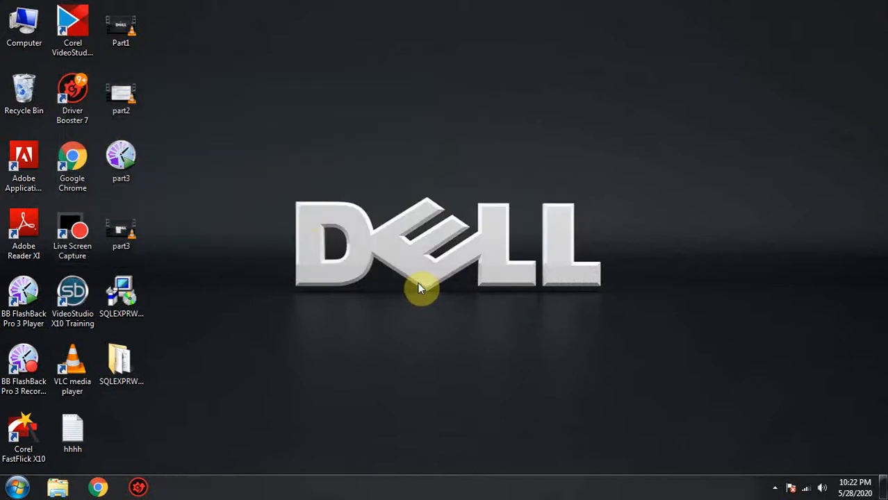
right_click(310, 210)
left_click(332, 244)
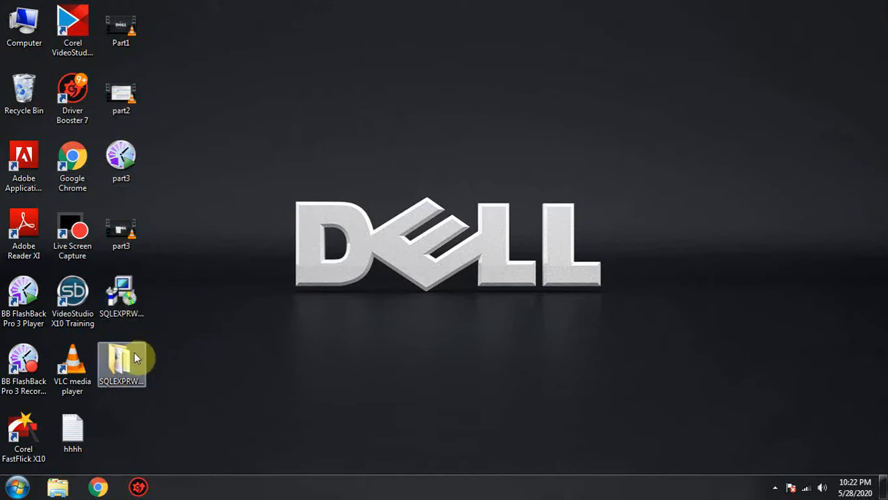
- Move the SQL Server Installation Center away from the desktop icons and examine the contents of the extracted SQLEXPRWT_x64_ENU2014 folder
mouse_move(121, 366)
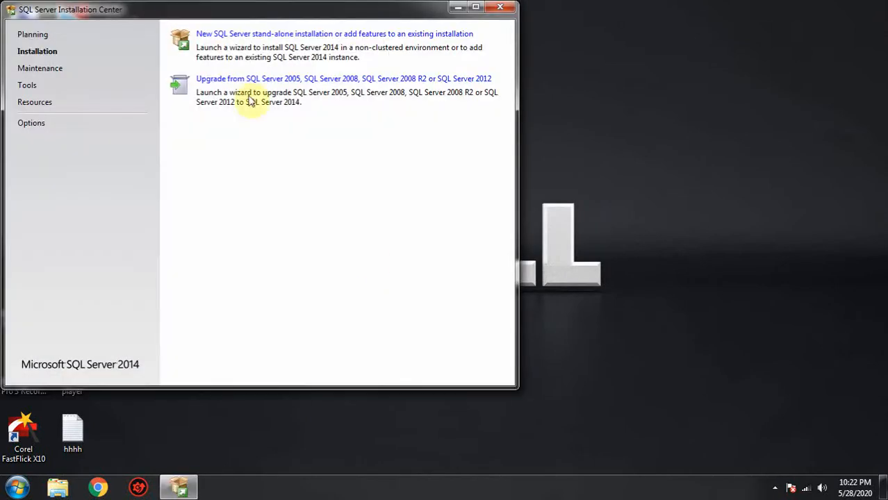
left_click_drag(195, 14, 406, 55)
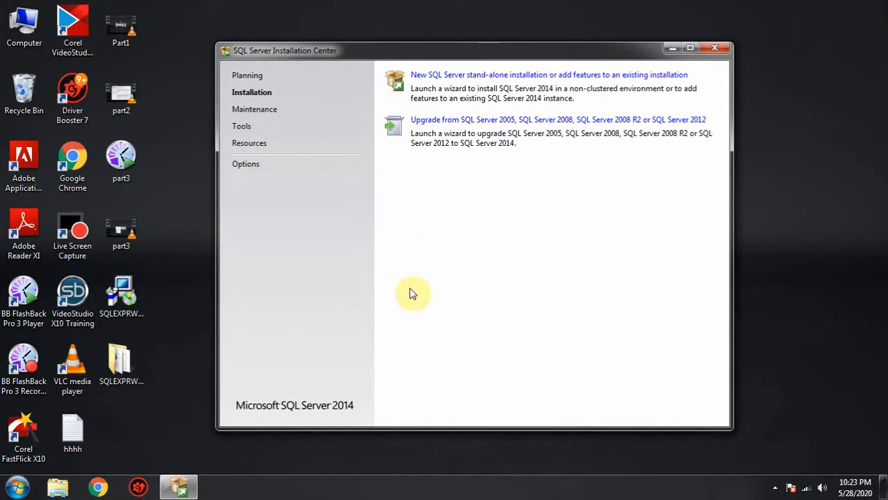
double_click(121, 364)
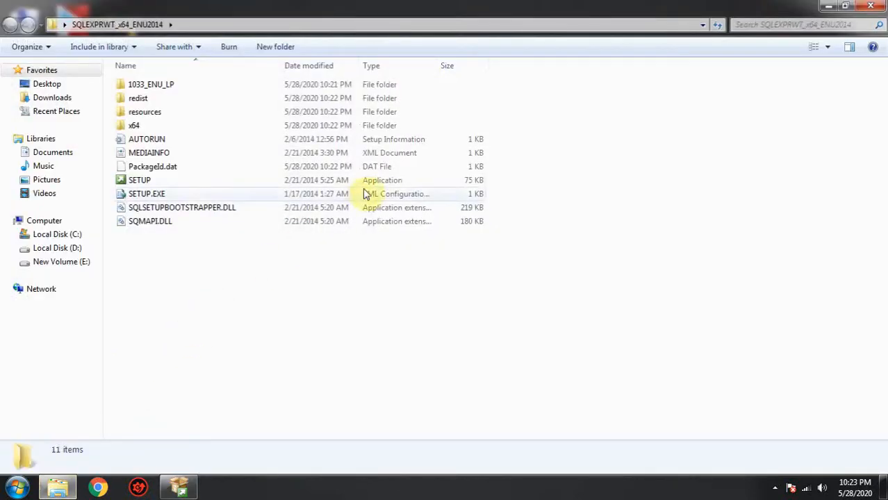
left_click(827, 6)
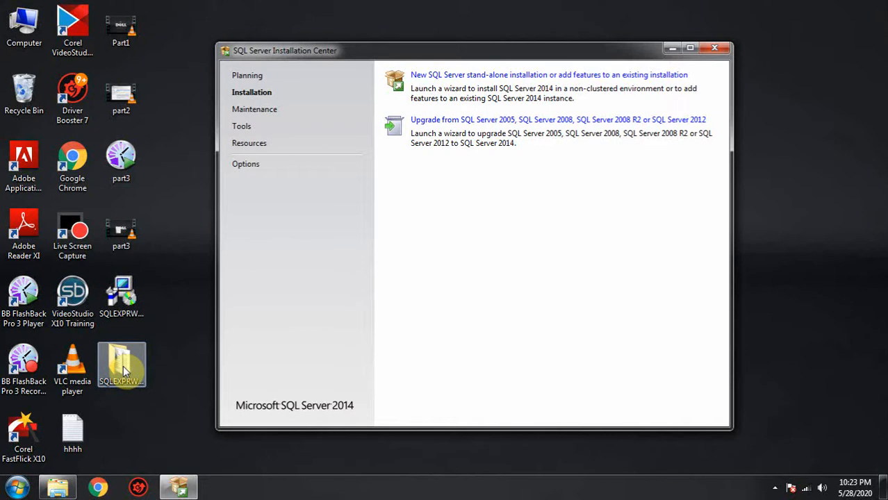
left_click(120, 305)
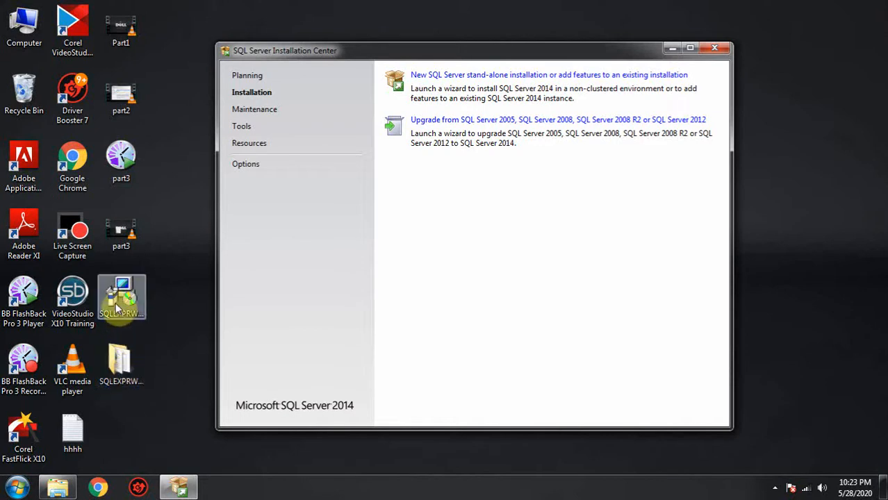
left_click(121, 367)
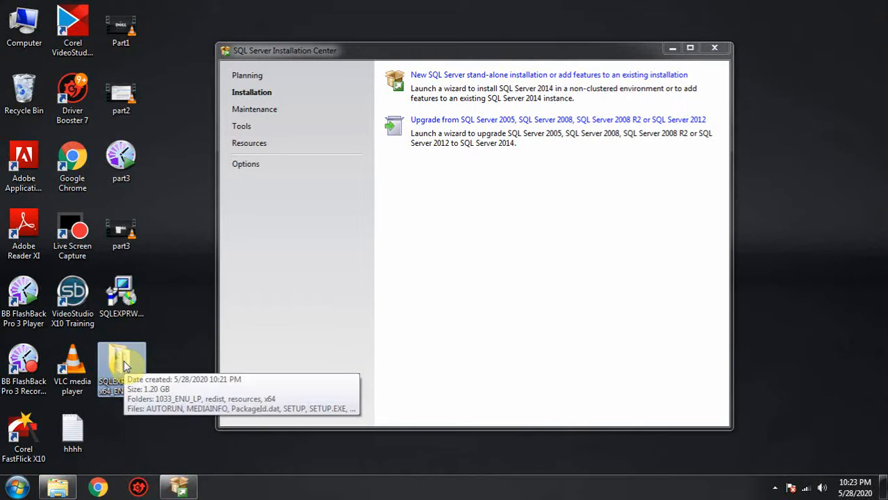
- Close the Installation Center, run SETUP from the extracted SQLEXPRWT_x64_ENU2014 folder as administrator and close the folder
left_click(716, 48)
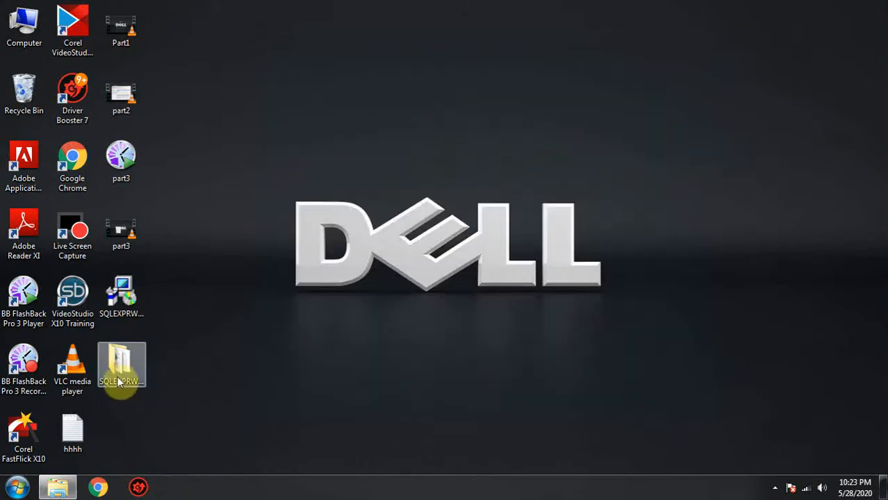
double_click(120, 375)
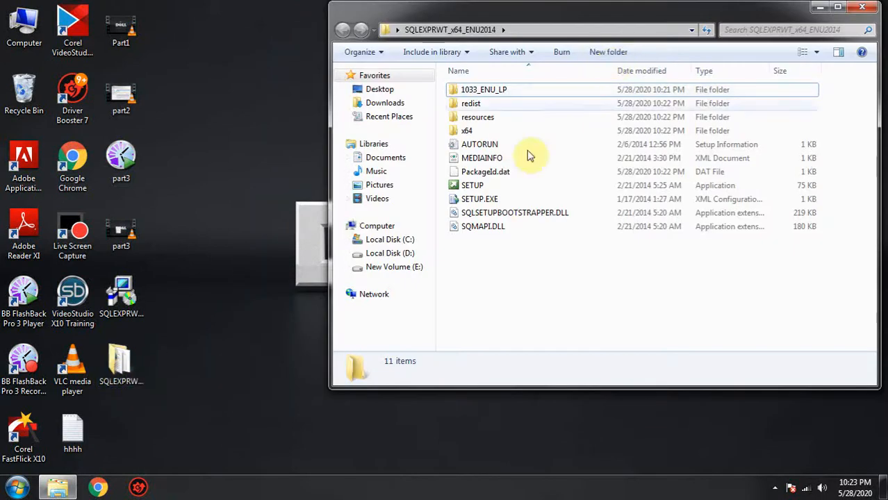
left_click(472, 187)
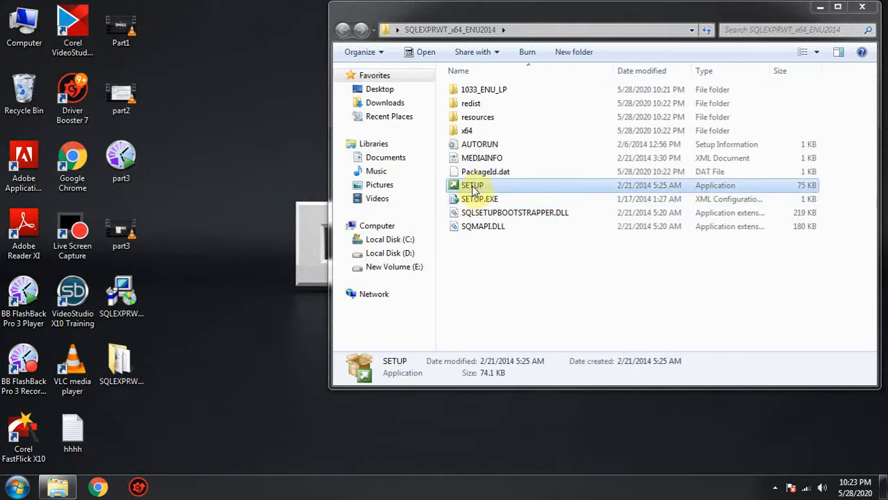
right_click(473, 189)
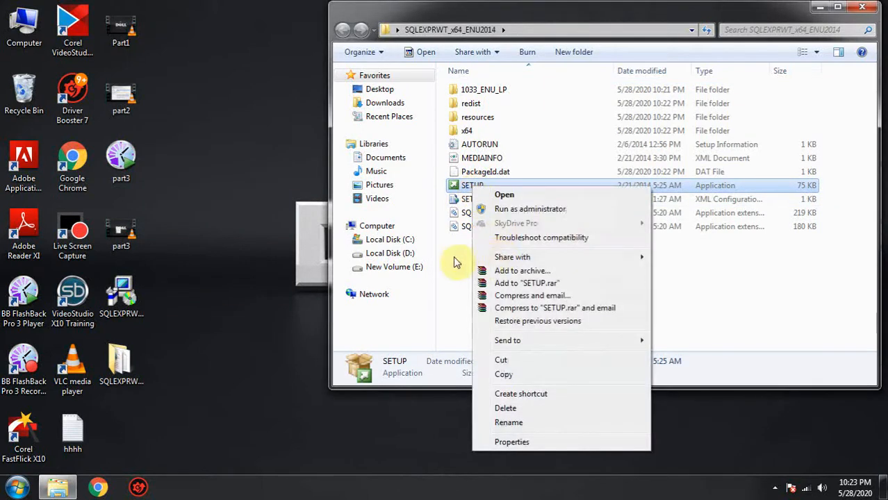
left_click(507, 209)
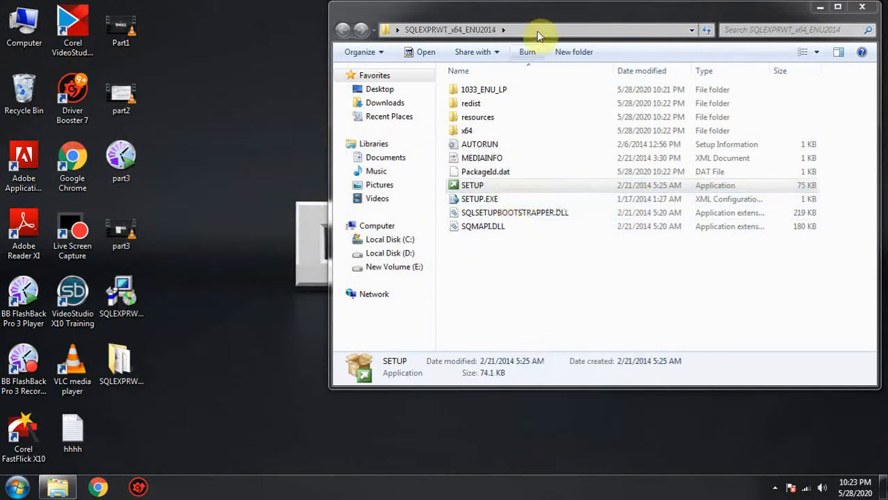
left_click_drag(565, 14, 420, 59)
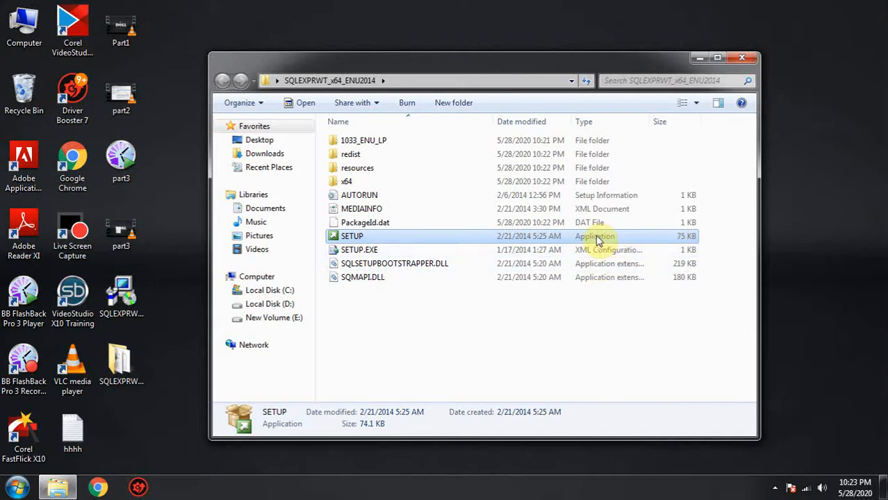
left_click(742, 57)
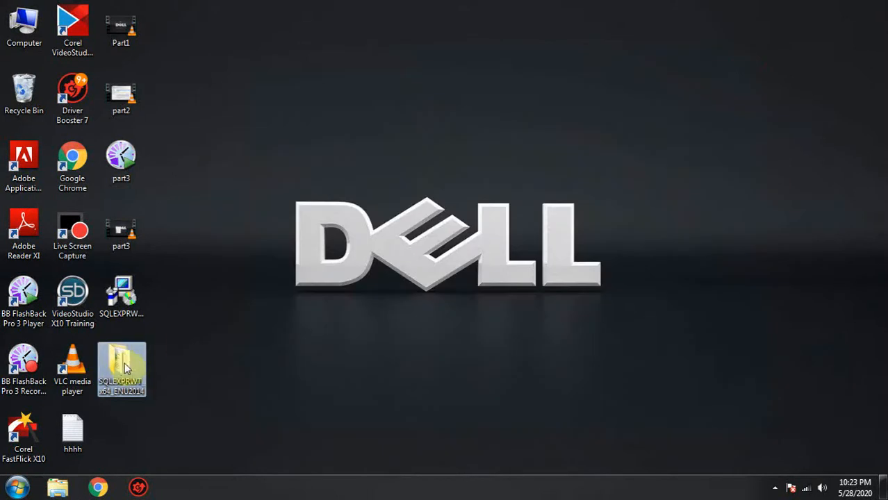
- Reopen the extracted SQLEXPRWT_x64_ENU2014 folder and launch SETUP again
double_click(127, 368)
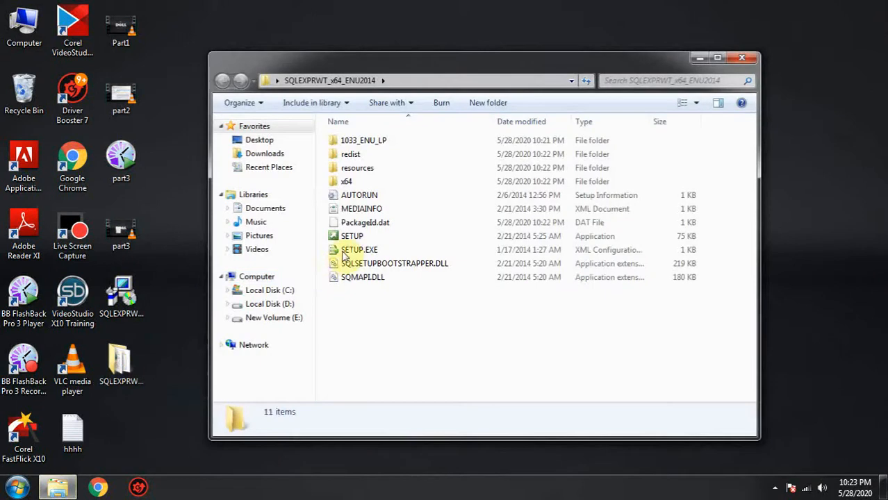
left_click(346, 236)
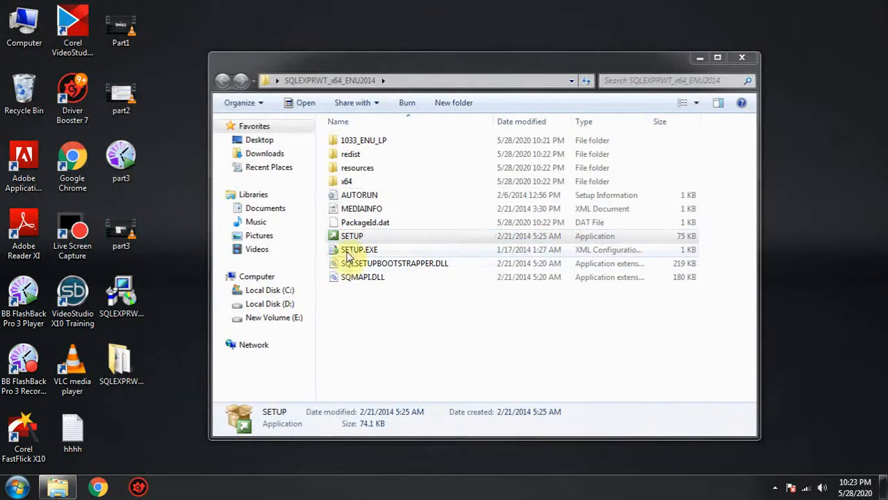
- Browse the extracted x64 folder and the 1033_ENU_LP\x64\Setup folder, and close the folder window
left_click(356, 182)
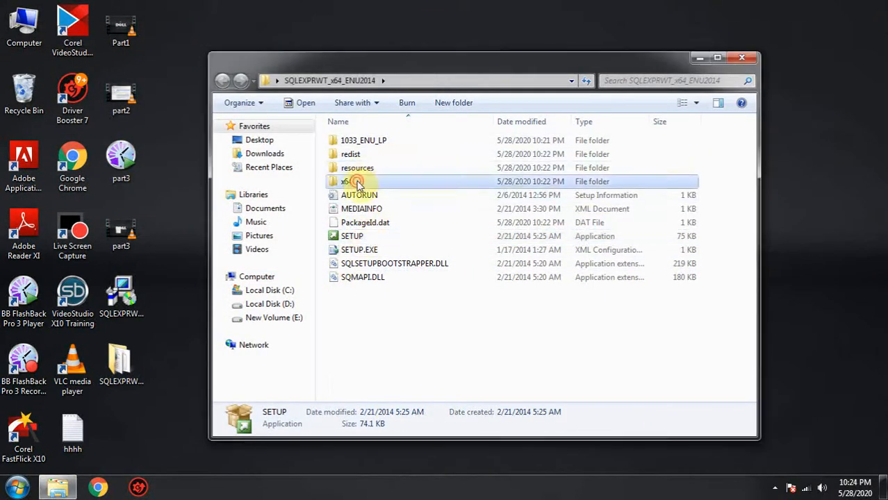
double_click(356, 182)
left_click(223, 81)
left_click(364, 142)
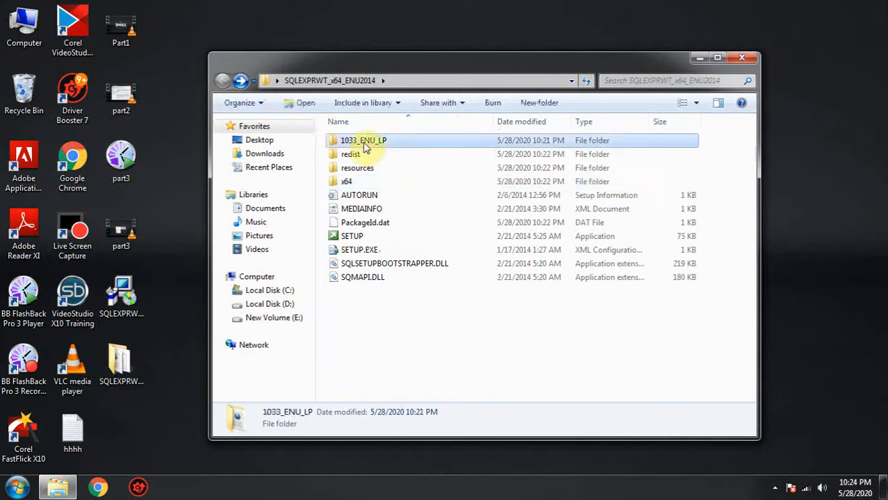
double_click(364, 143)
double_click(354, 156)
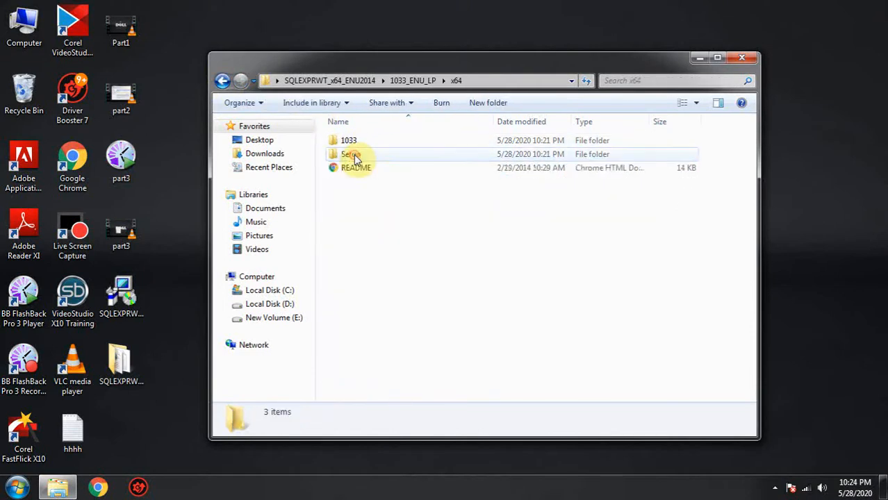
double_click(354, 155)
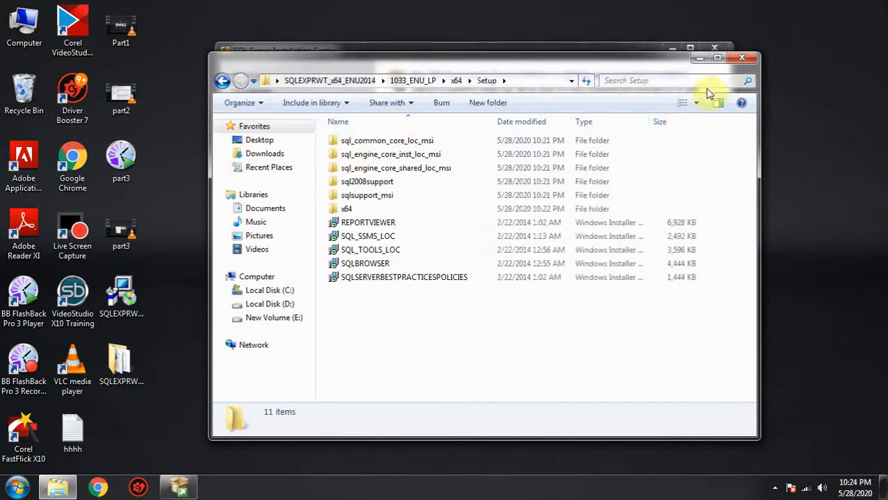
left_click(748, 56)
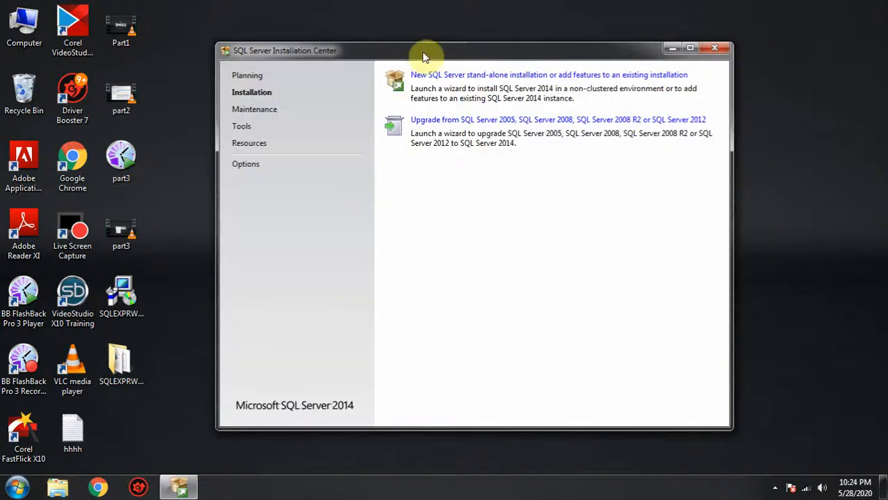
- Move the overlapping SQL Server Installation Center window aside and close it
left_click_drag(420, 56, 368, 106)
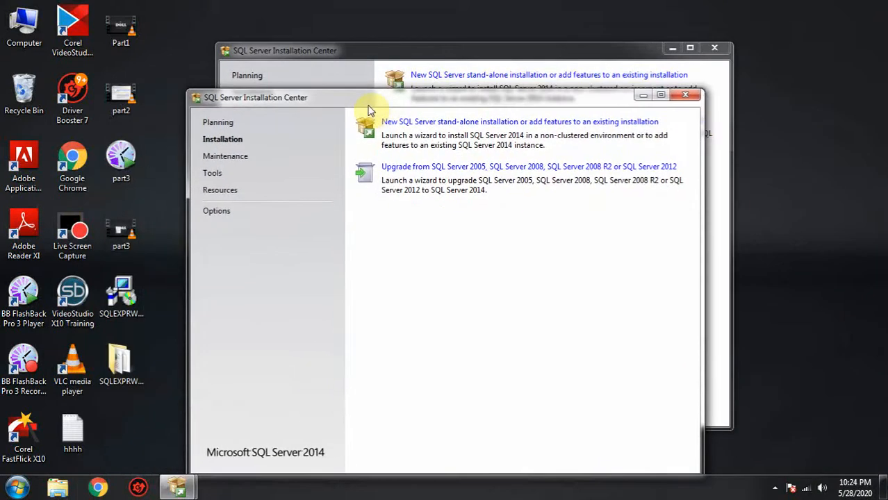
left_click(690, 96)
mouse_move(423, 50)
left_mouse_down()
mouse_move(435, 50)
mouse_move(420, 51)
left_mouse_up()
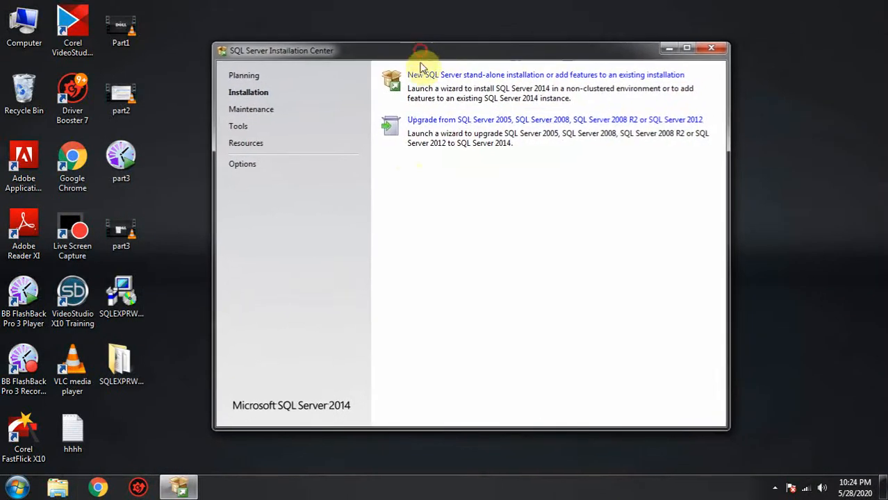
- View the extracted folder once more, close it and leave only one SQL Server Installation Center window open
double_click(119, 363)
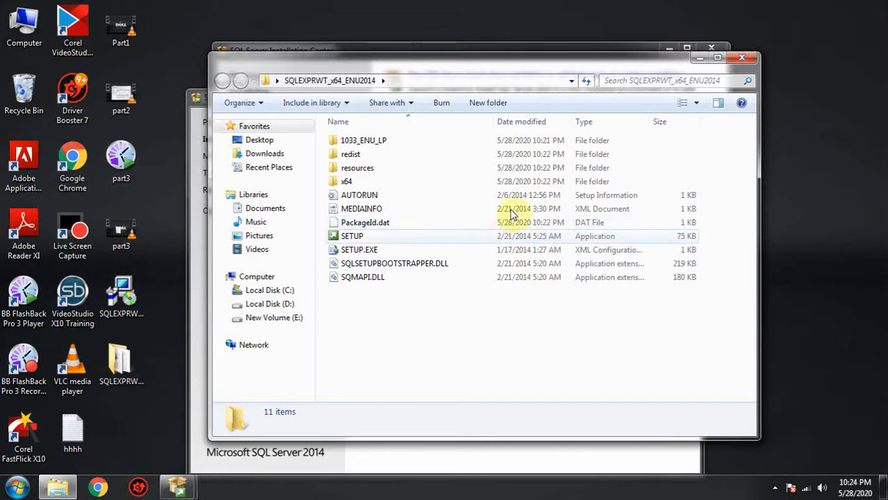
left_click(745, 57)
mouse_move(571, 54)
left_mouse_down()
mouse_move(818, 70)
mouse_move(548, 85)
mouse_move(568, 79)
mouse_move(584, 44)
left_mouse_up()
left_click(689, 81)
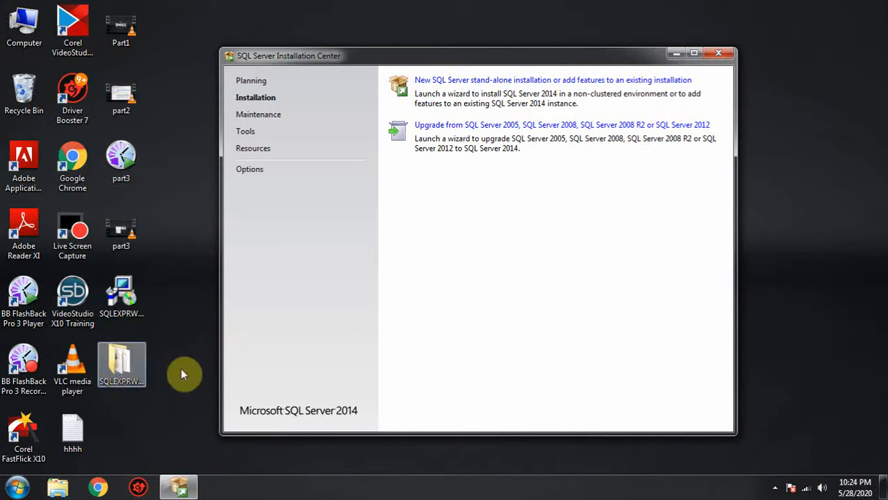
- Start the wizard for a new SQL Server stand-alone installation
mouse_move(501, 61)
left_mouse_down()
mouse_move(519, 63)
mouse_move(492, 63)
left_mouse_up()
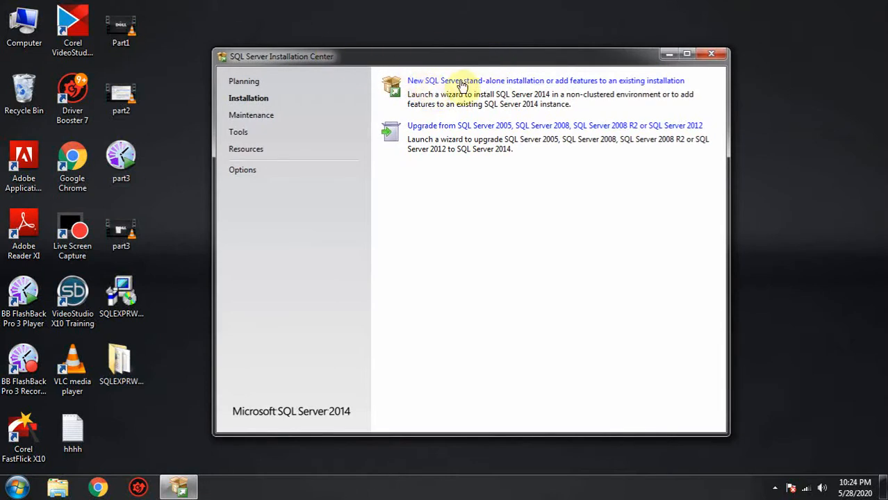
left_click(496, 82)
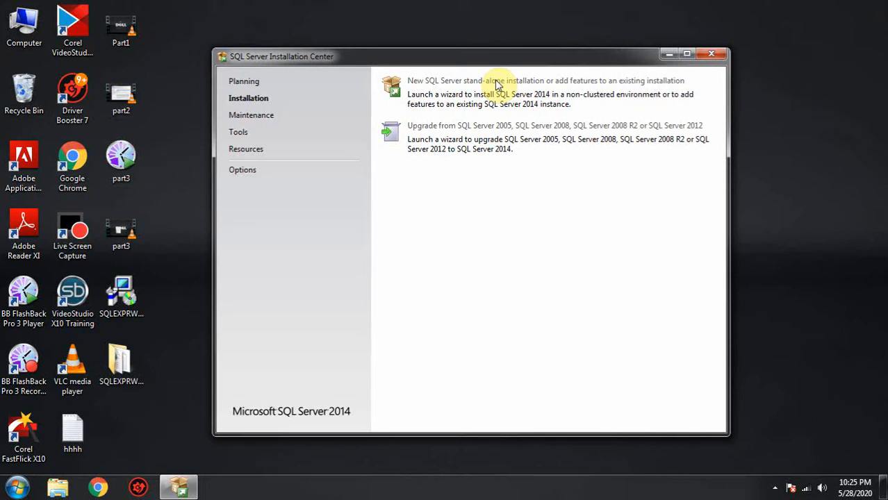
left_click(496, 84)
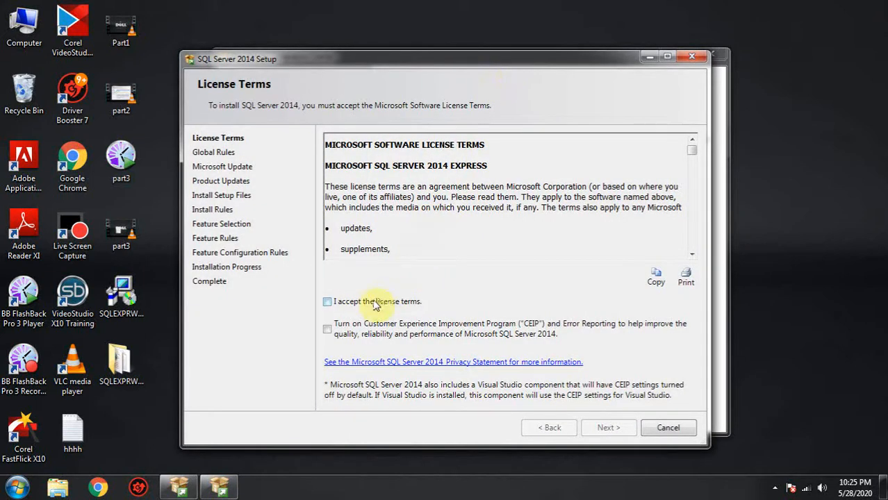
- Accept the license terms, leave Microsoft Update checking off and proceed with the preselected features to Instance Configuration
left_click(328, 301)
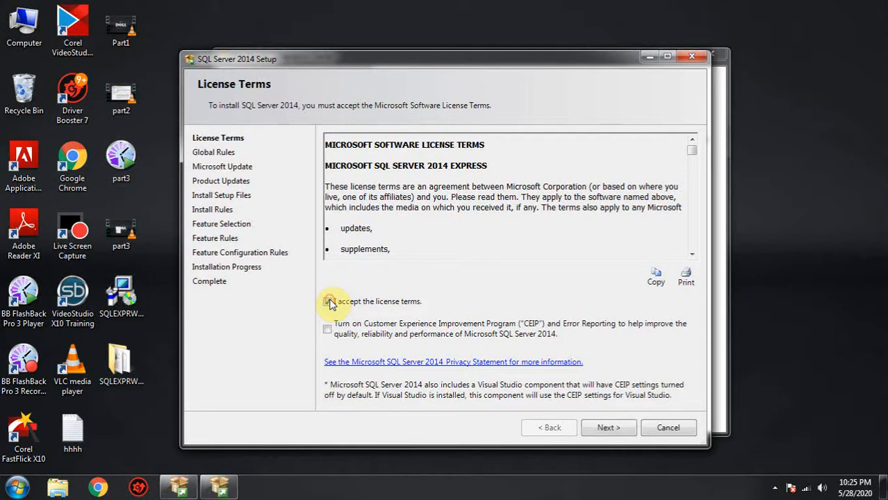
left_click(614, 425)
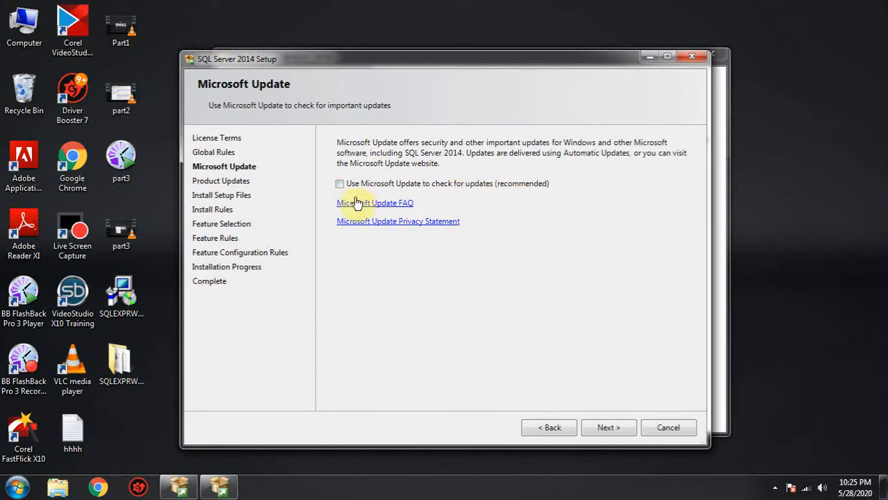
left_click(621, 429)
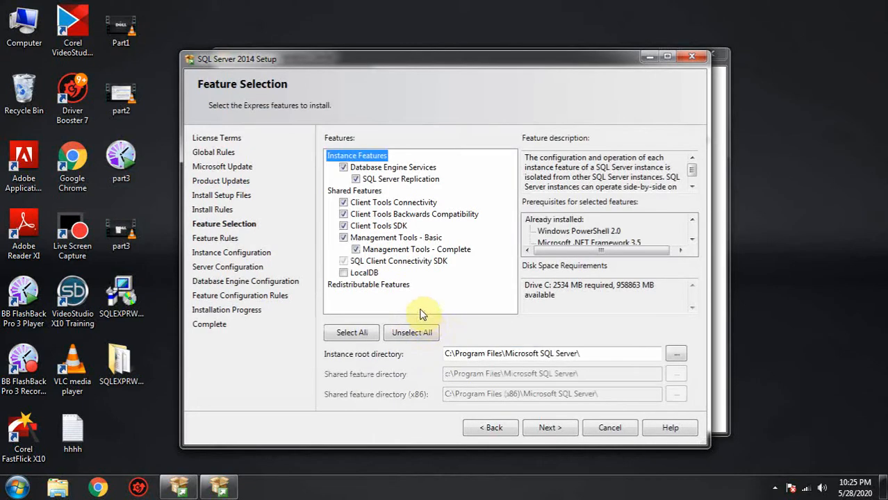
left_click(555, 428)
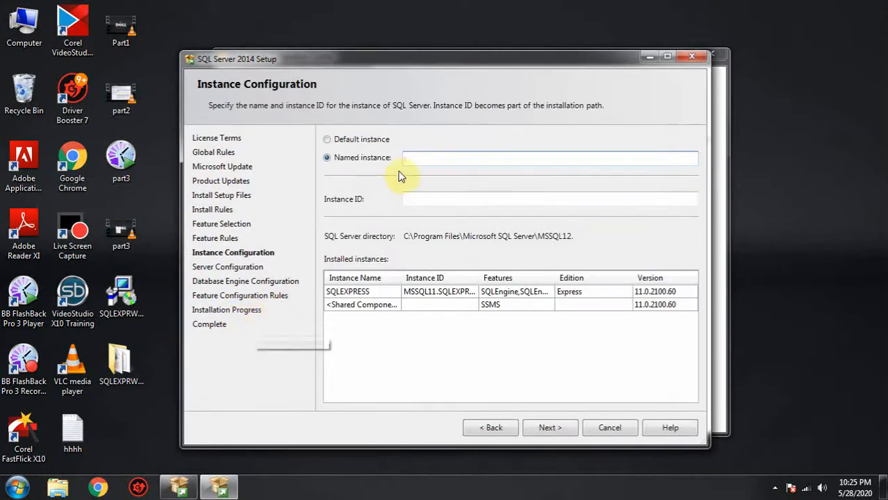
left_click(414, 198)
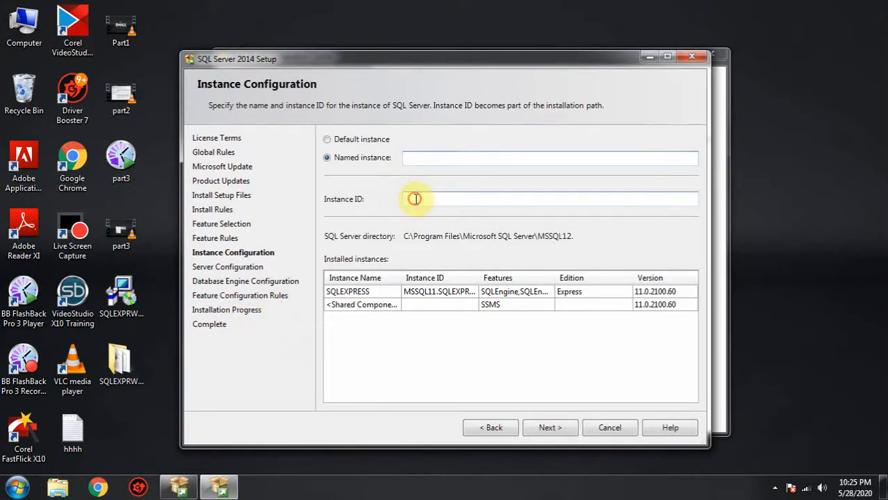
left_click(420, 157)
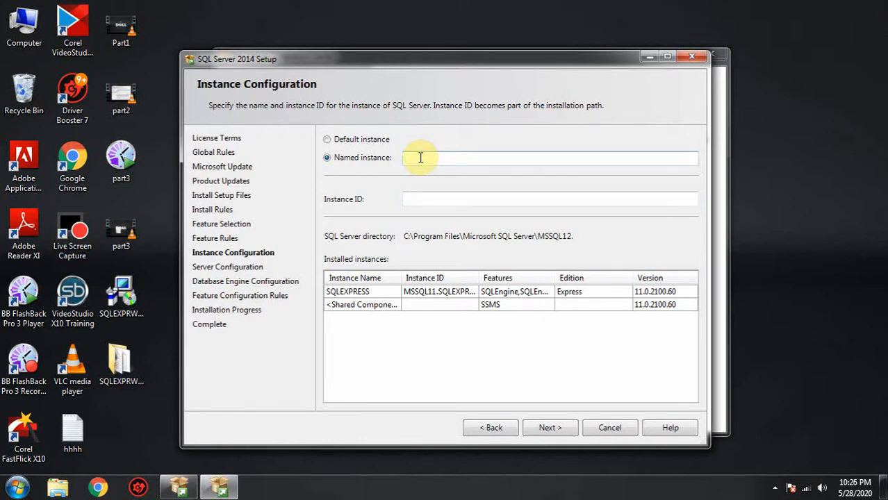
type("SQL 2014")
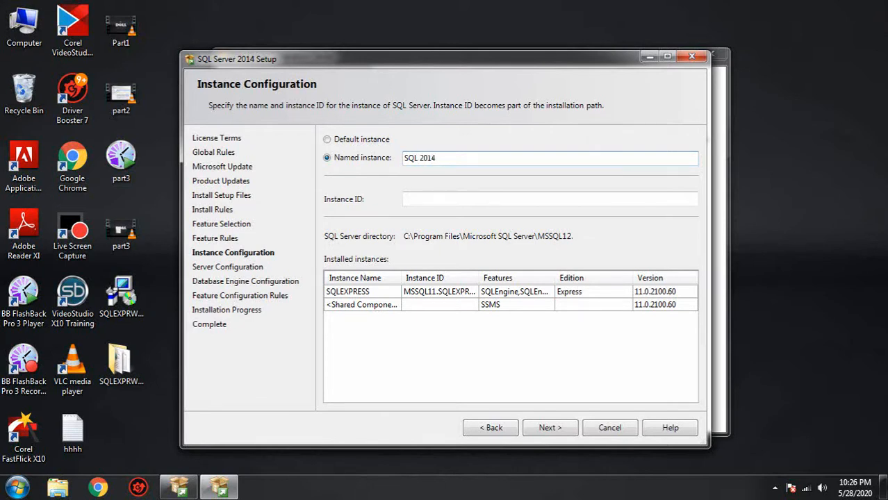
left_click(328, 140)
left_click(327, 158)
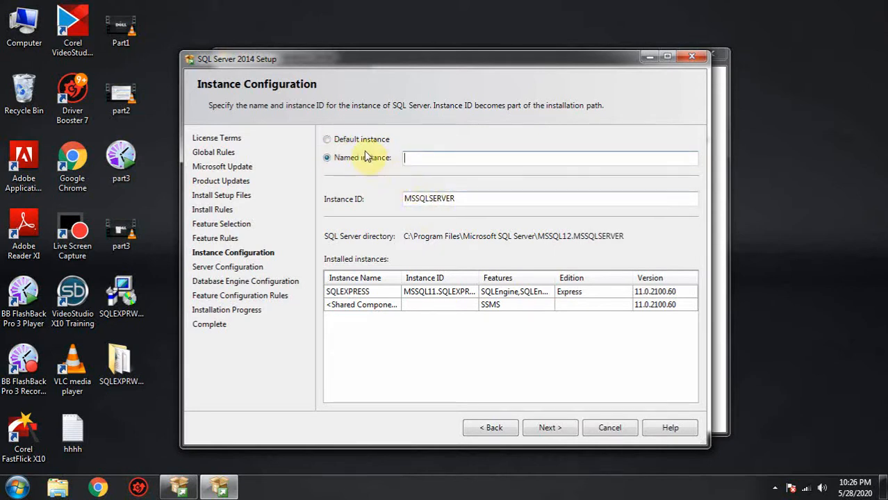
- Choose the default instance and proceed with the default service accounts to Database Engine Configuration
left_click(357, 141)
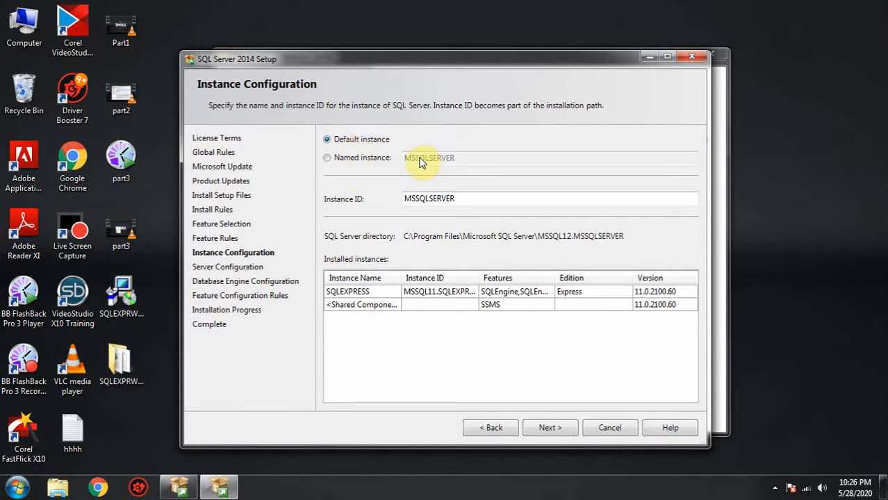
left_click(550, 428)
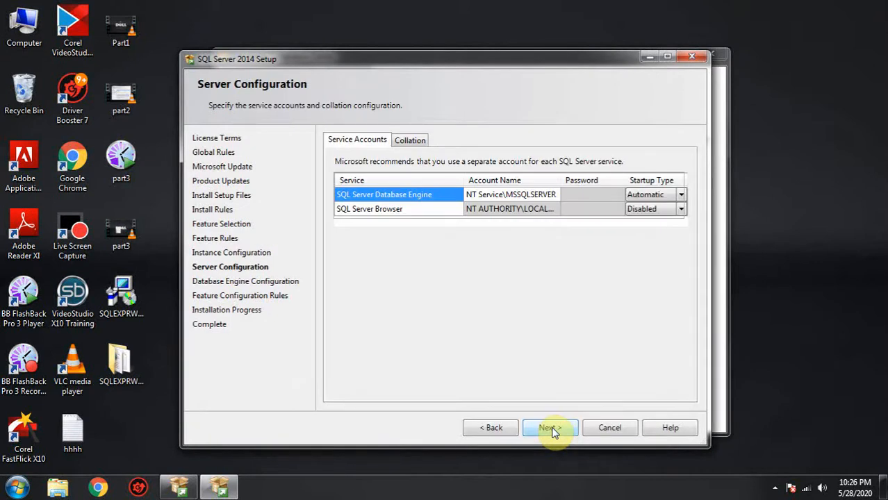
left_click(550, 428)
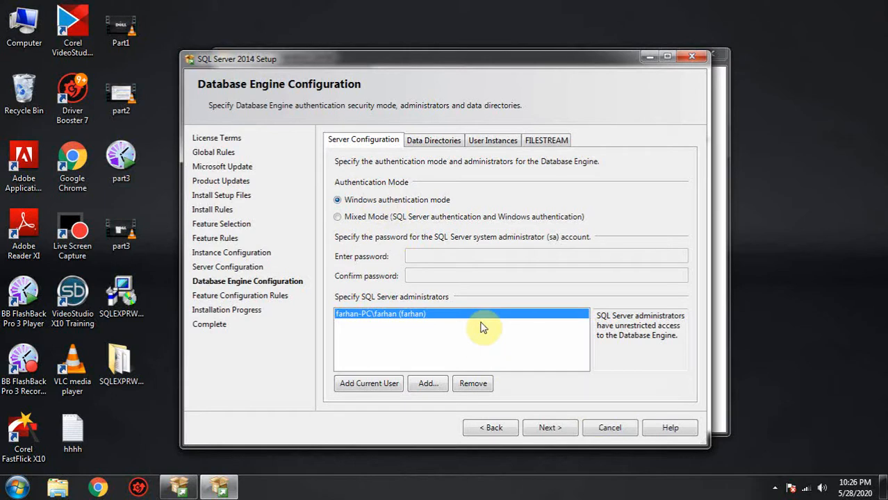
left_click(337, 216)
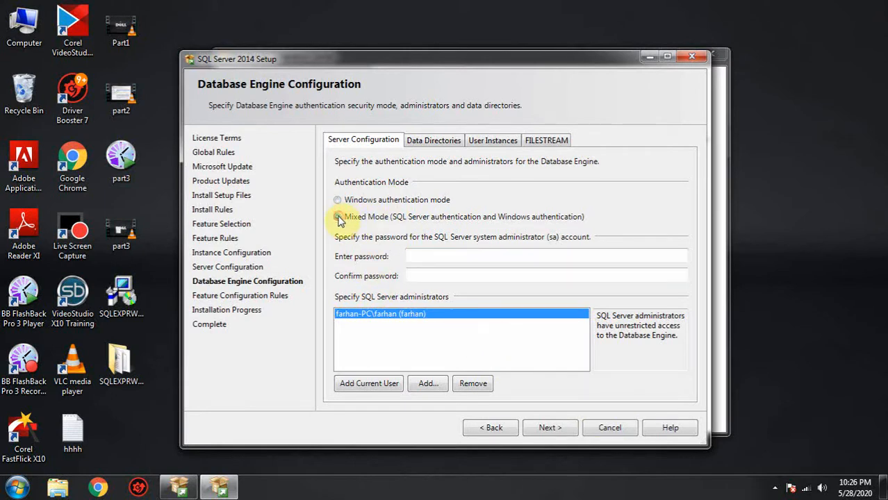
left_click(413, 274)
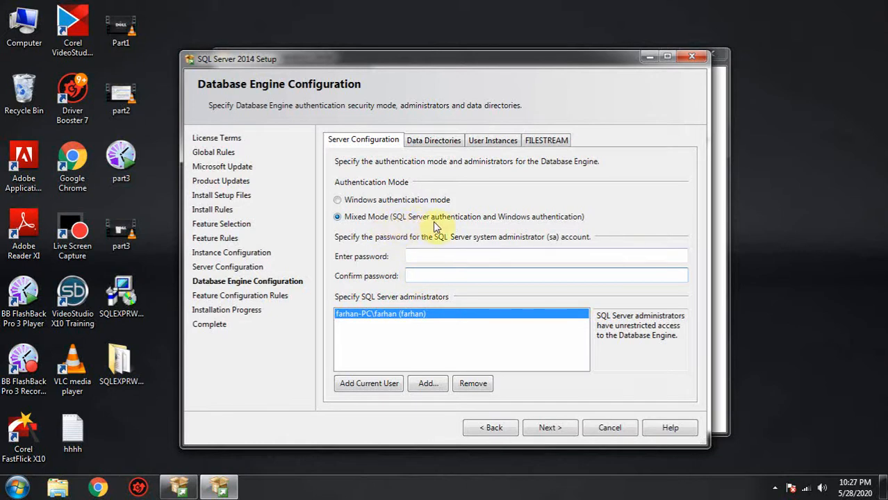
left_click(422, 257)
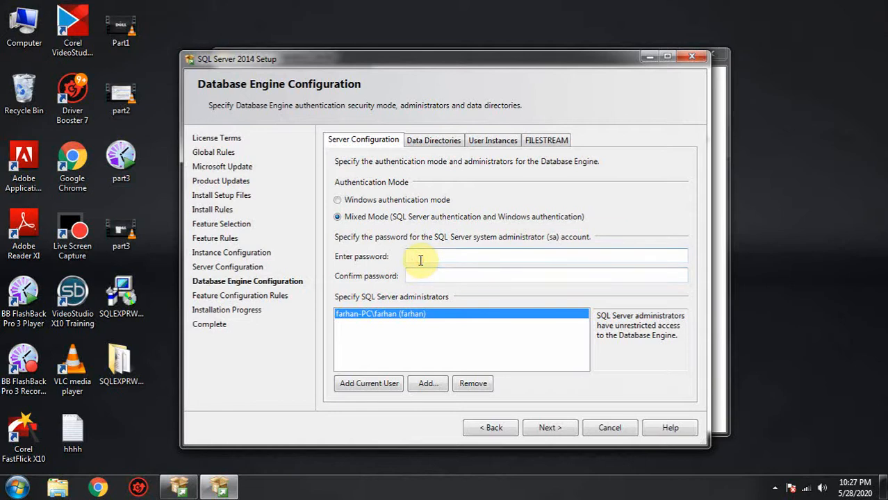
left_click(338, 200)
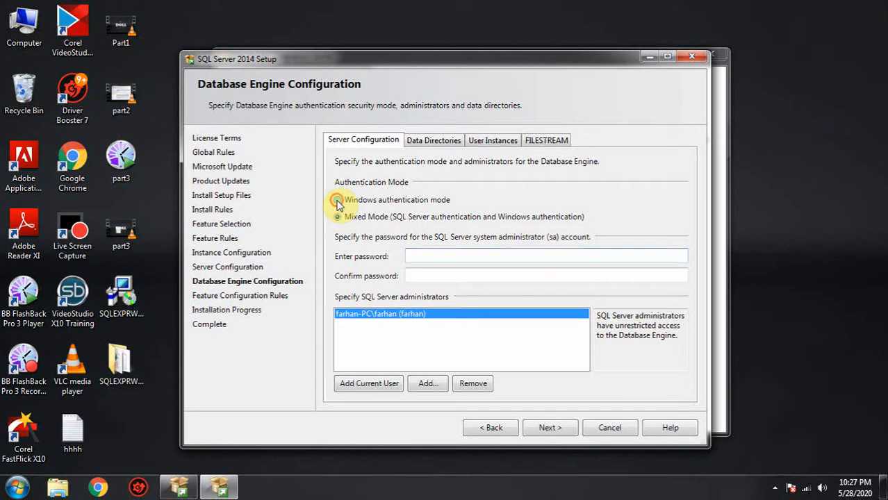
left_click(376, 219)
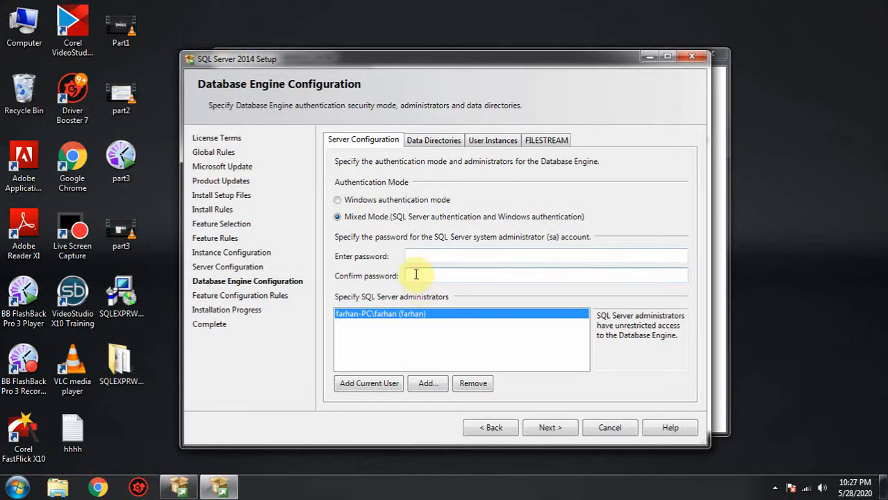
- Select Windows authentication mode for the Database Engine and start the installation
left_click(337, 200)
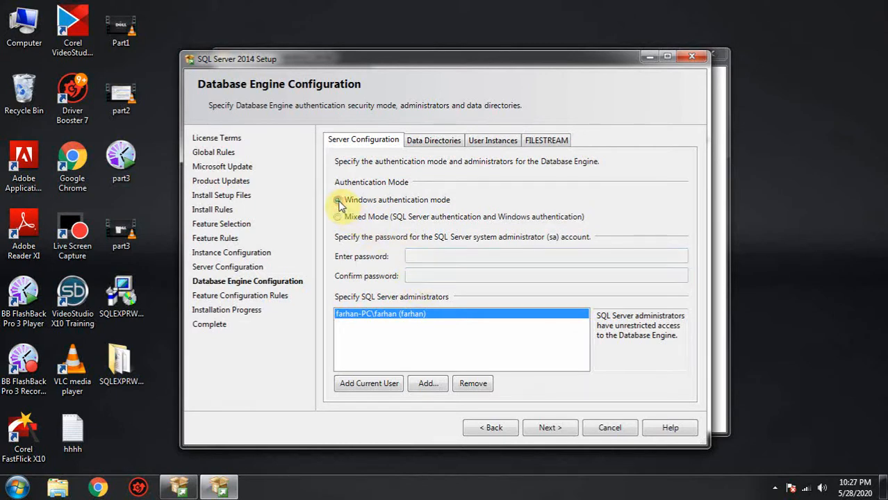
left_click(561, 428)
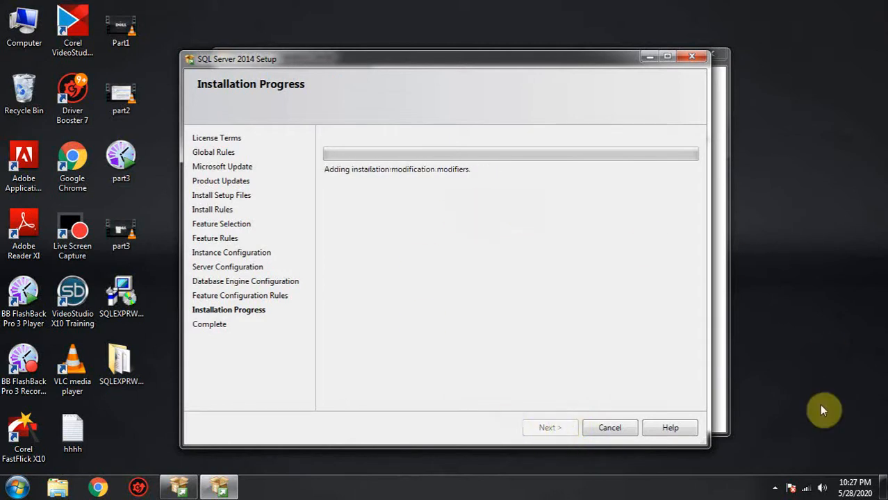
left_click(777, 488)
right_click(754, 421)
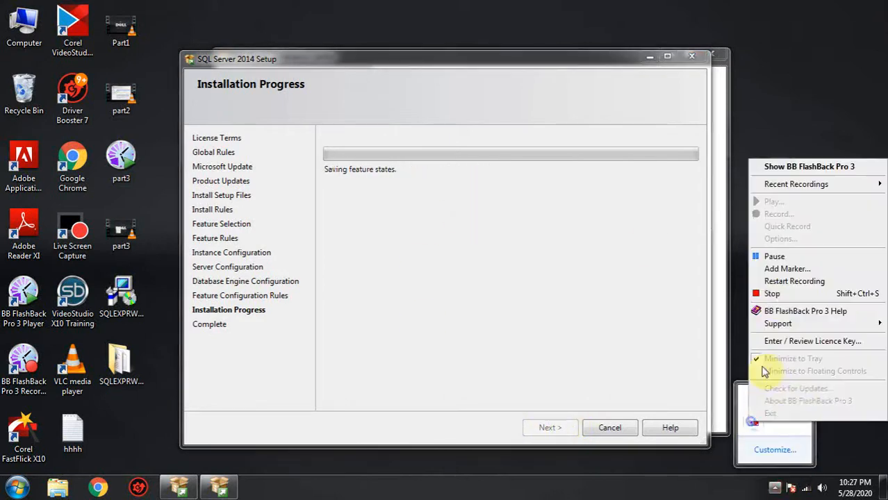
left_click(775, 257)
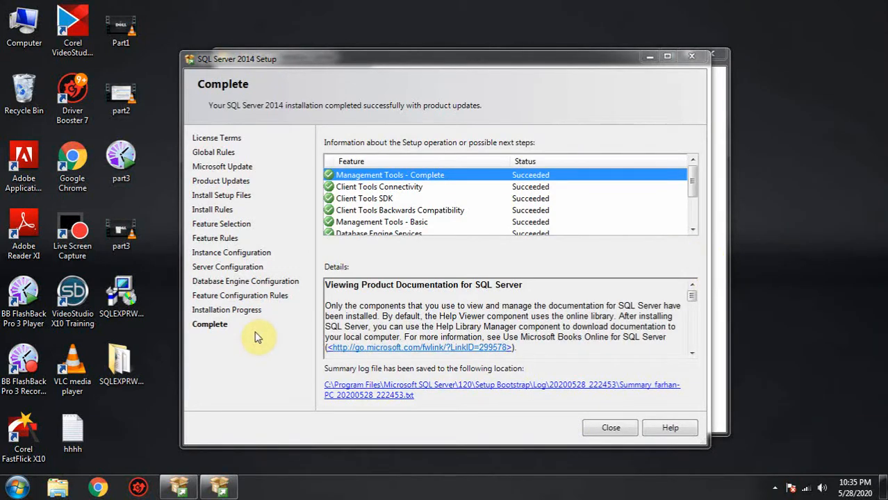
- Close the completed SQL Server 2014 Setup wizard and the SQL Server Installation Center
left_click(596, 428)
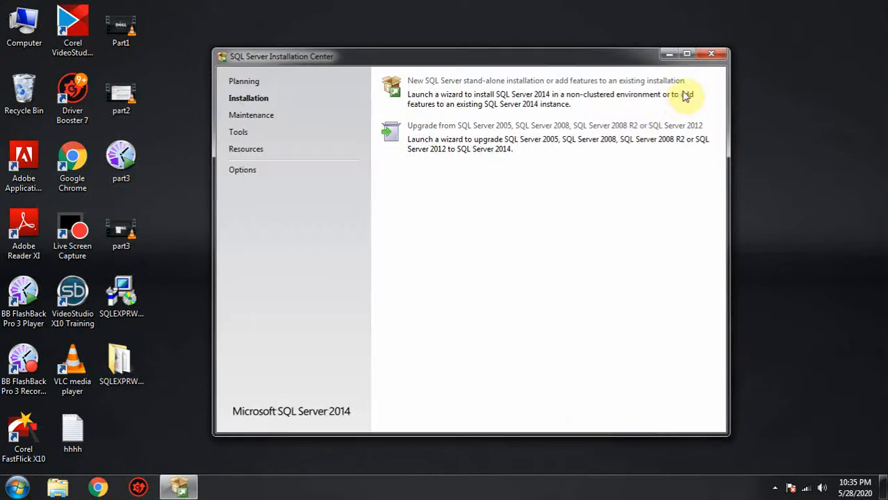
left_click(710, 54)
right_click(351, 144)
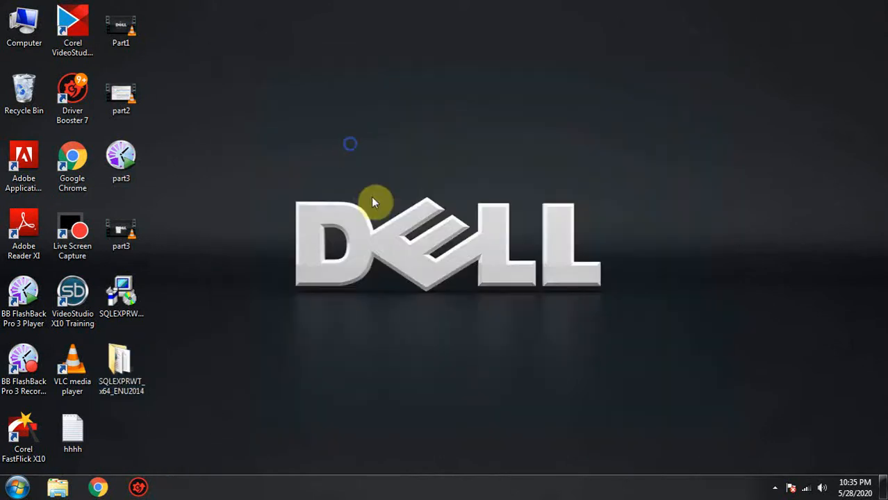
left_click(370, 183)
right_click(300, 171)
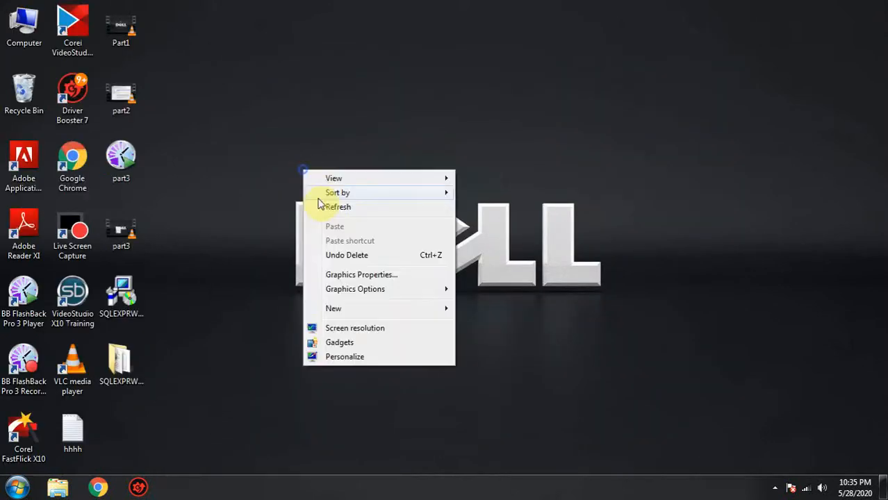
left_click(320, 199)
right_click(294, 168)
left_click(316, 200)
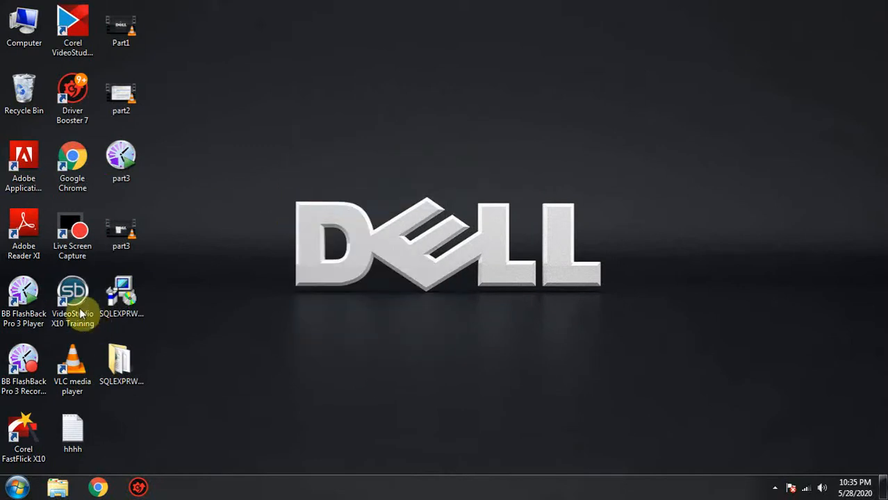
- Launch SQL Server 2014 Management Studio and decline importing customized user settings from SQL Server 2008 Management Studio
left_click(16, 488)
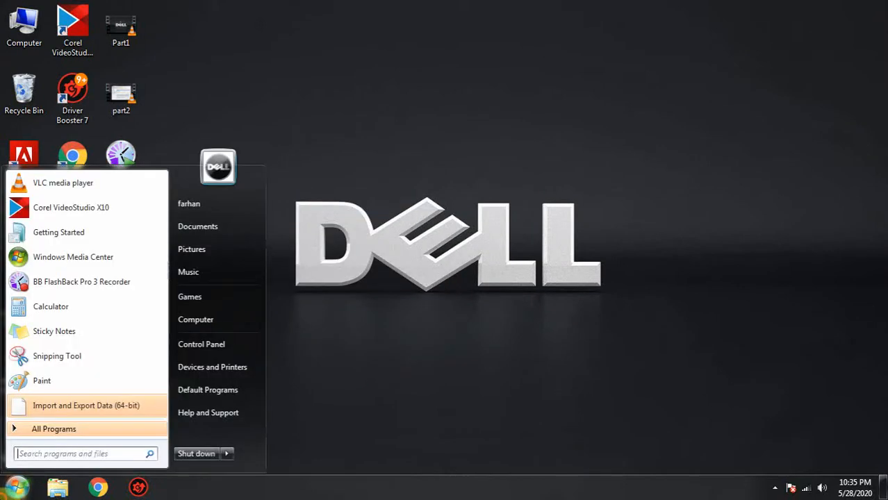
left_click(80, 430)
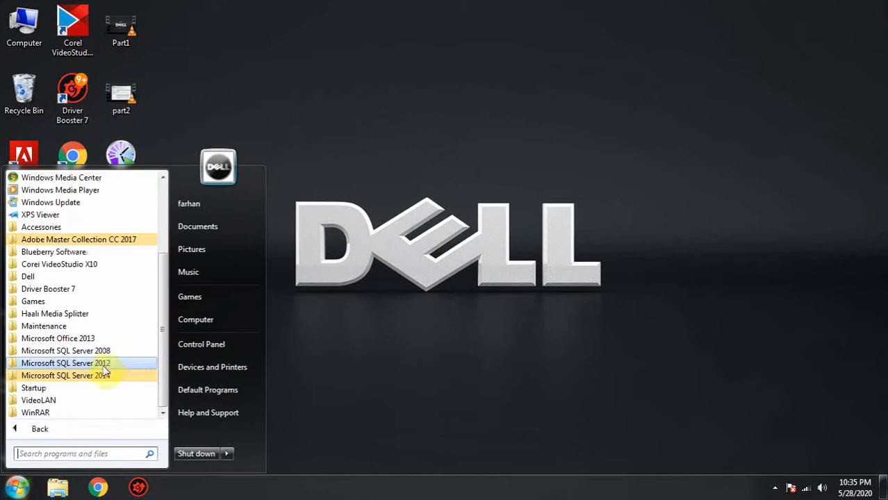
left_click(95, 376)
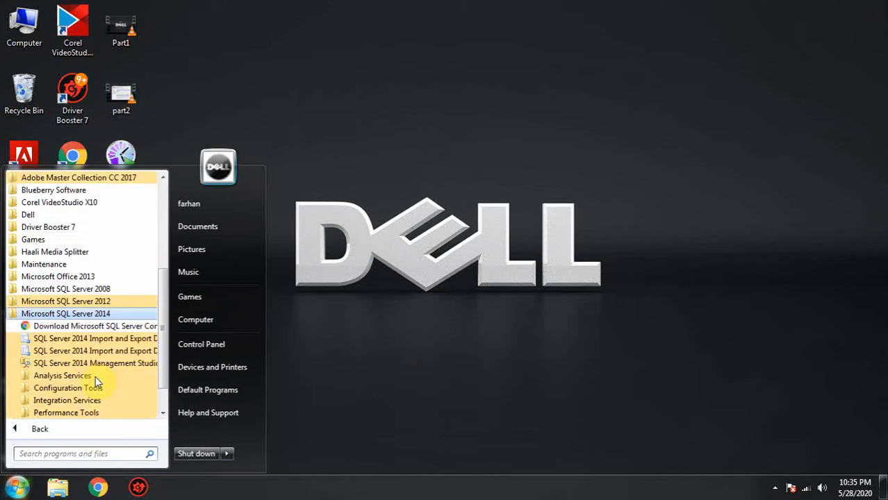
scroll(95, 376, "down", 1)
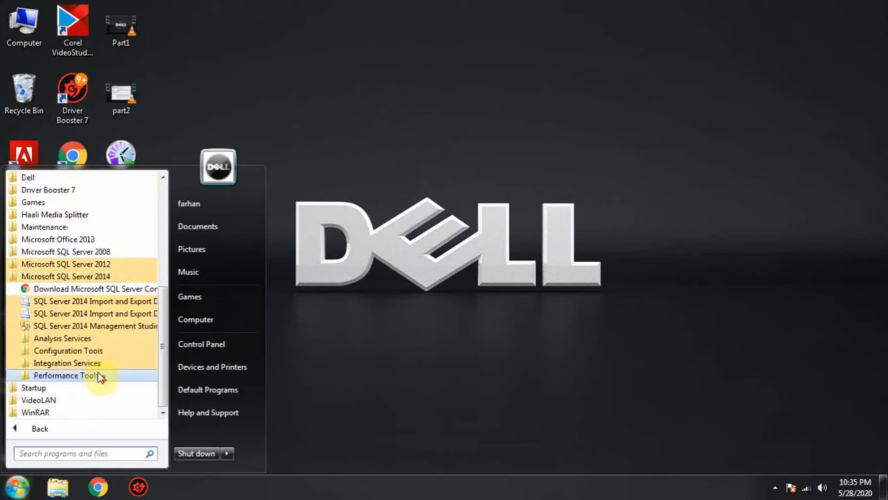
left_click(111, 326)
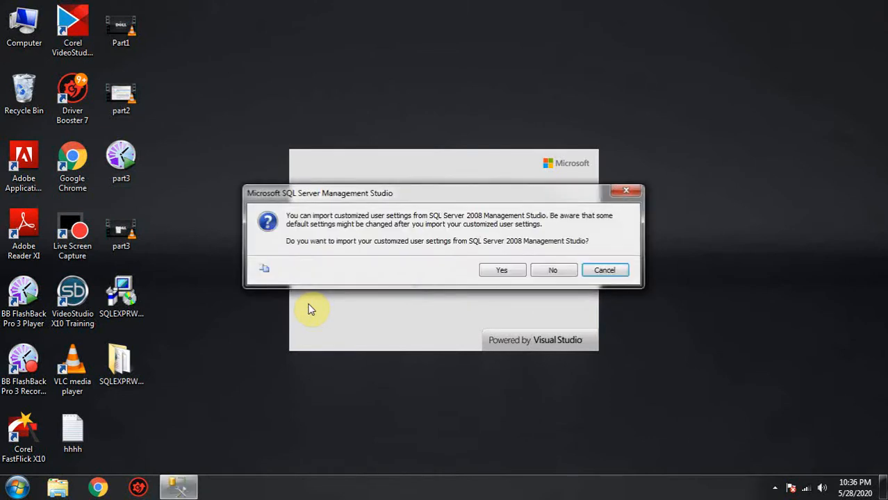
left_click_drag(434, 198, 426, 214)
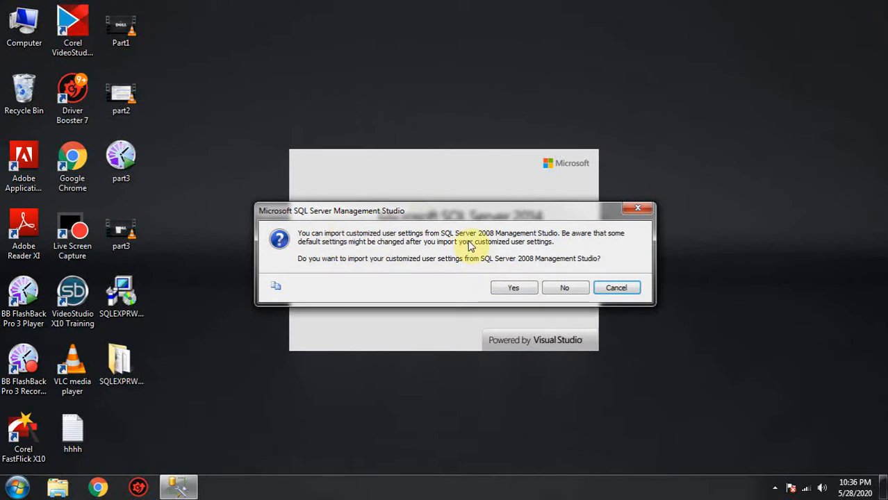
left_click(562, 287)
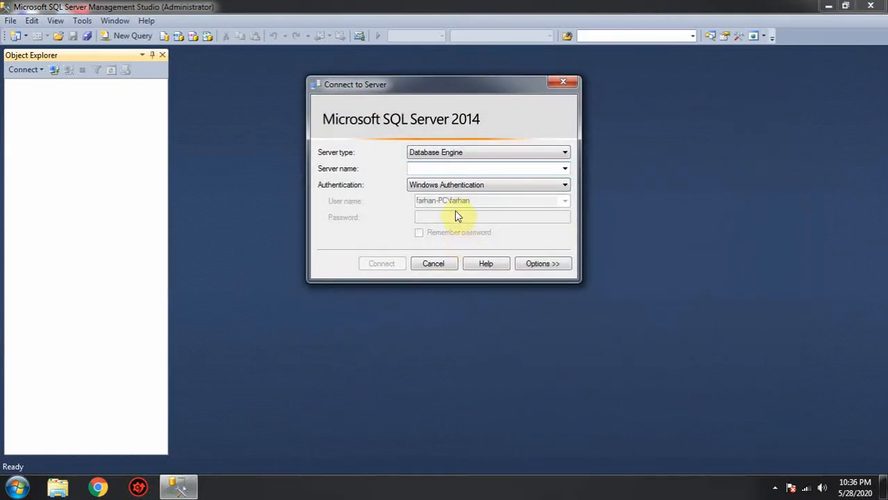
left_click(565, 168)
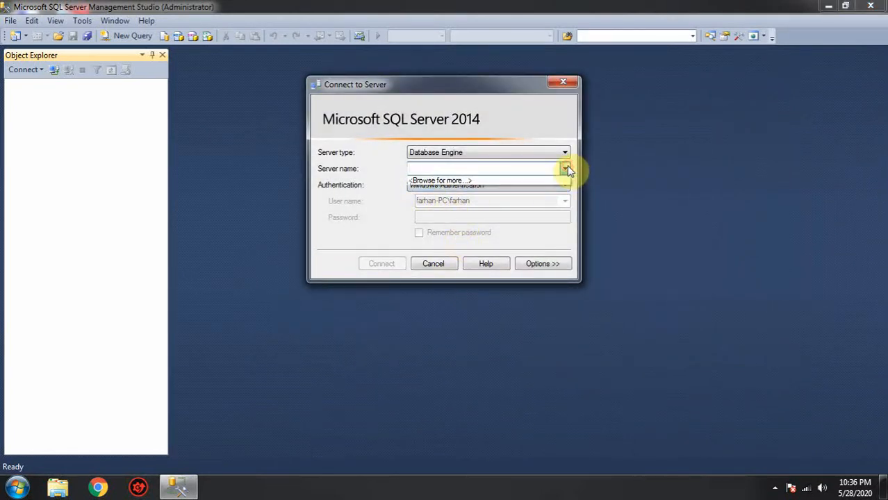
left_click(494, 178)
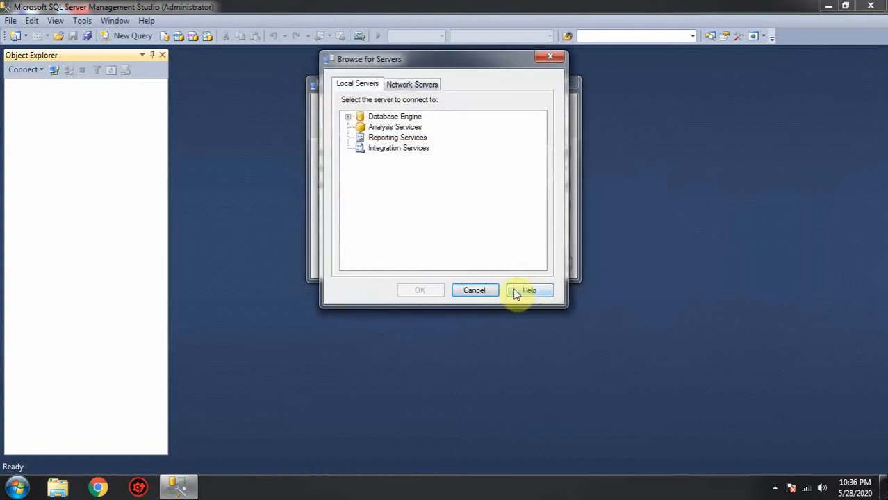
left_click(549, 57)
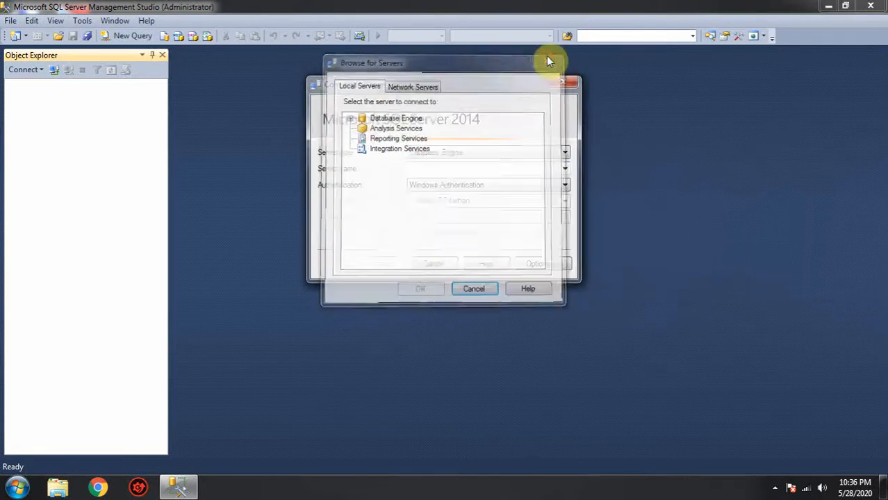
left_click(472, 157)
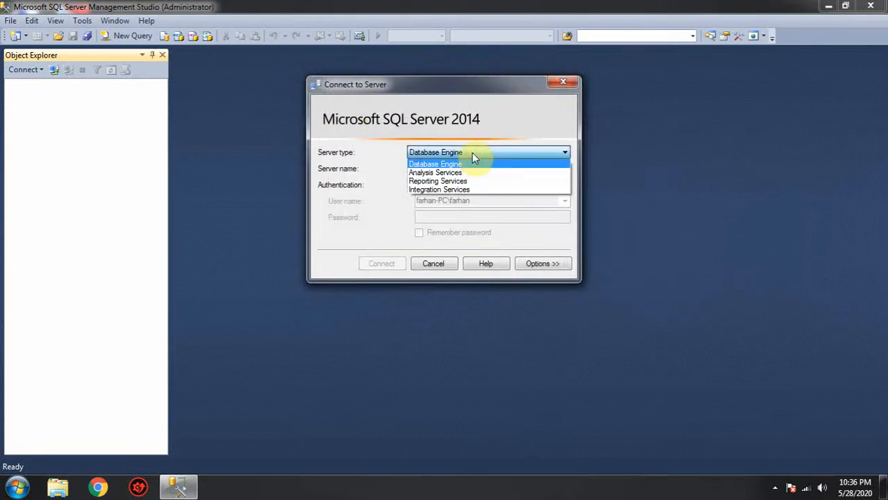
left_click(471, 153)
- Try to connect to the Database Engine using the server name SQL 2014 with Windows Authentication
left_click(438, 169)
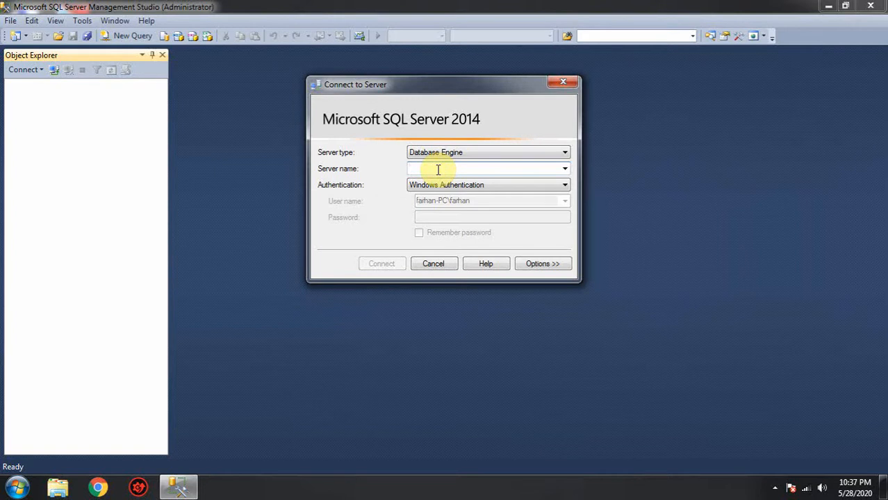
type("SQ")
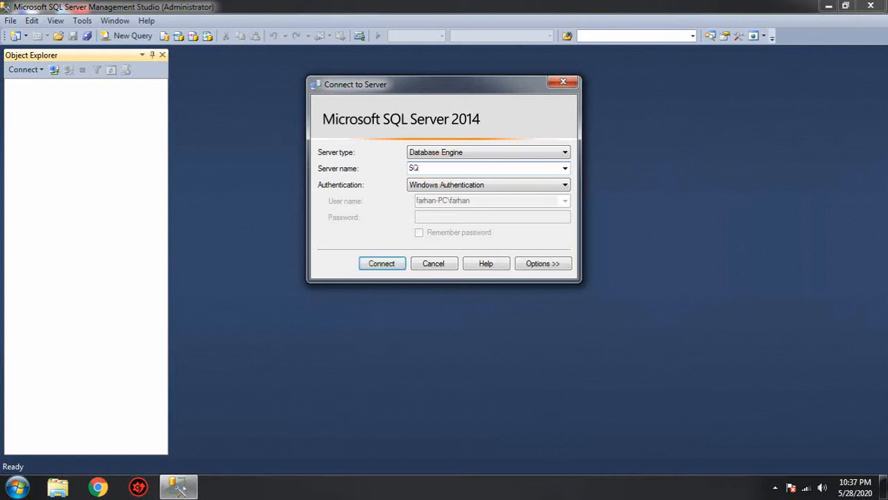
type("L 2014")
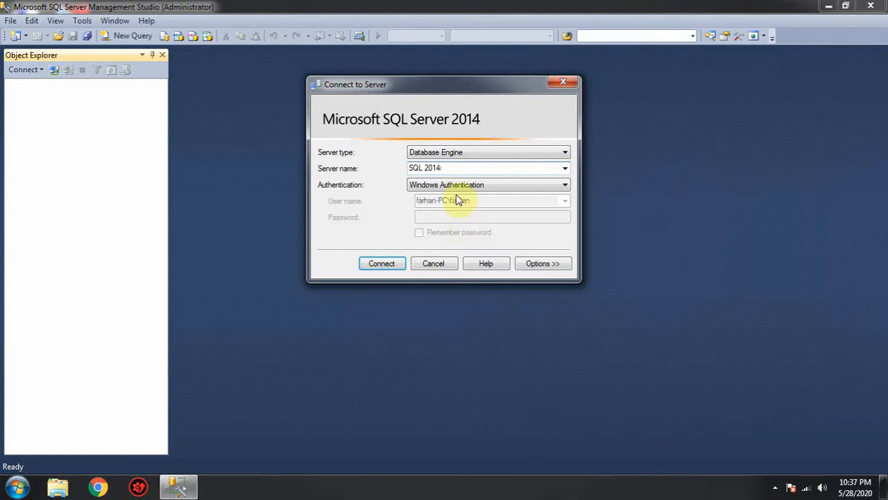
left_click(375, 265)
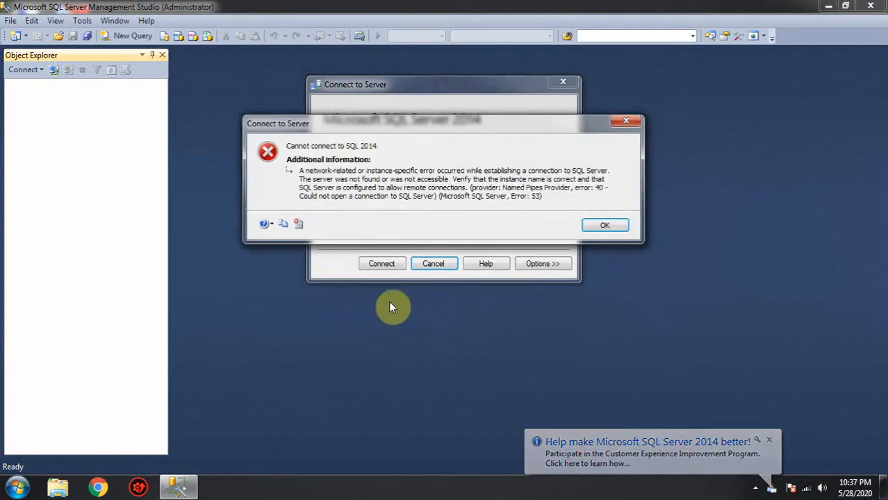
left_click(626, 121)
- Try to connect to the Database Engine using MSSQLSERVER as the server name
left_click(462, 168)
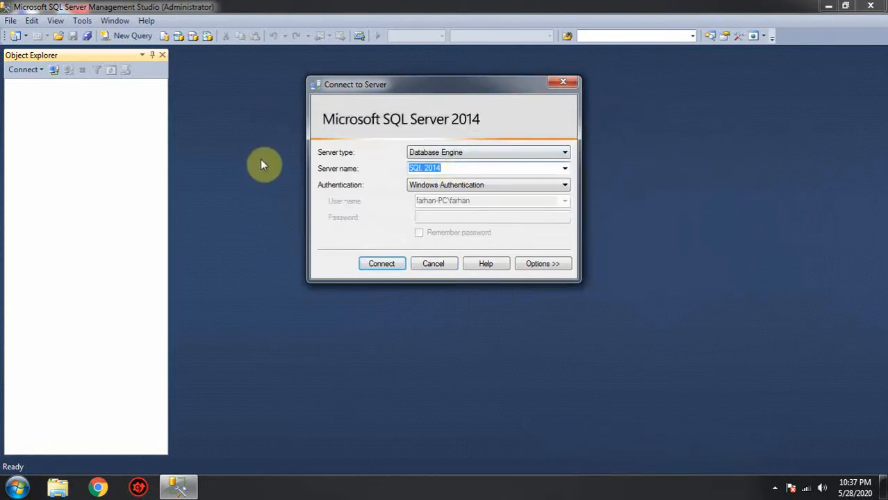
type("MSSQLSERVER")
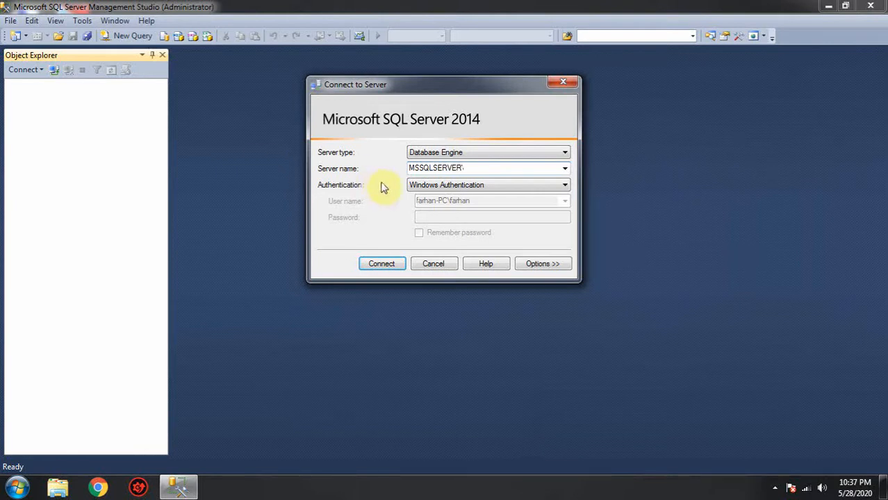
left_click(379, 268)
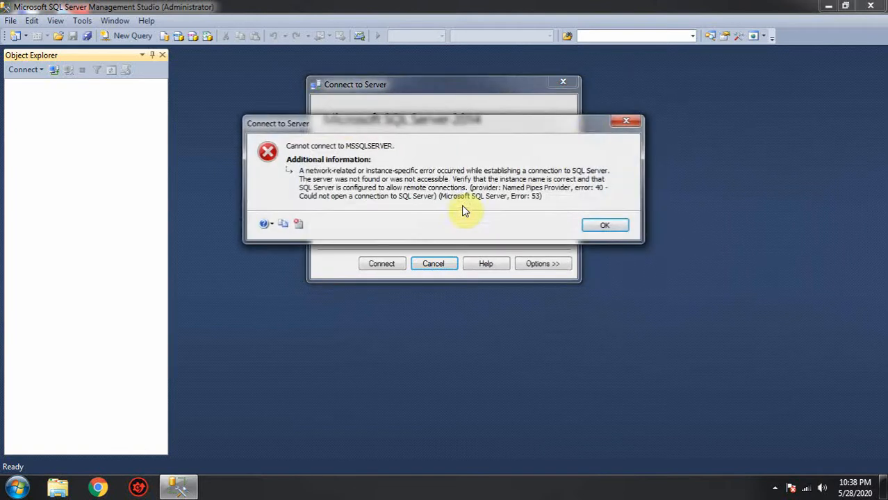
left_click(620, 123)
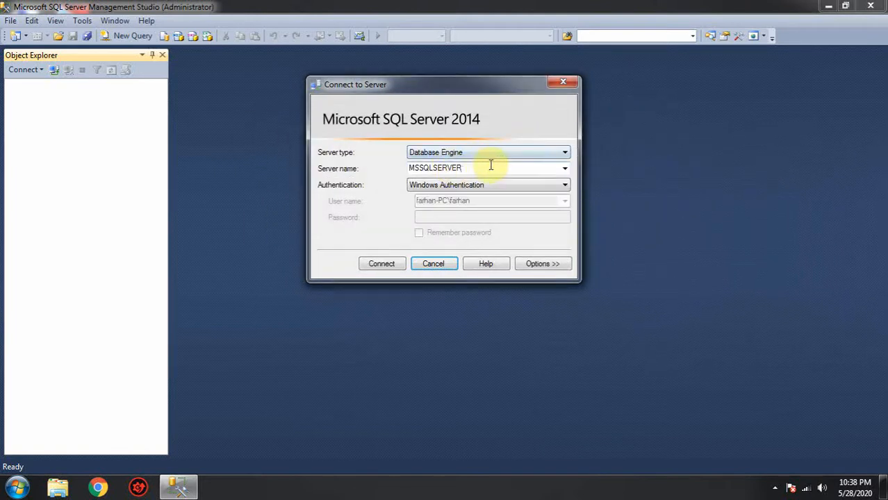
double_click(491, 166)
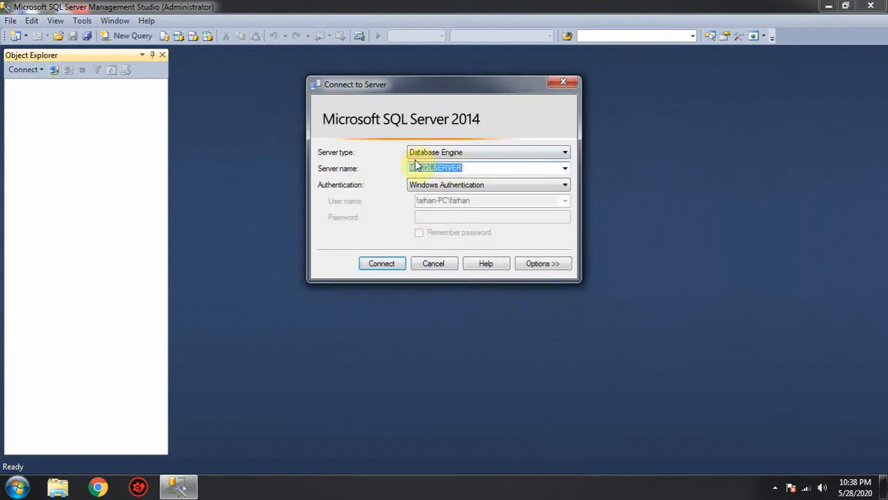
type("S")
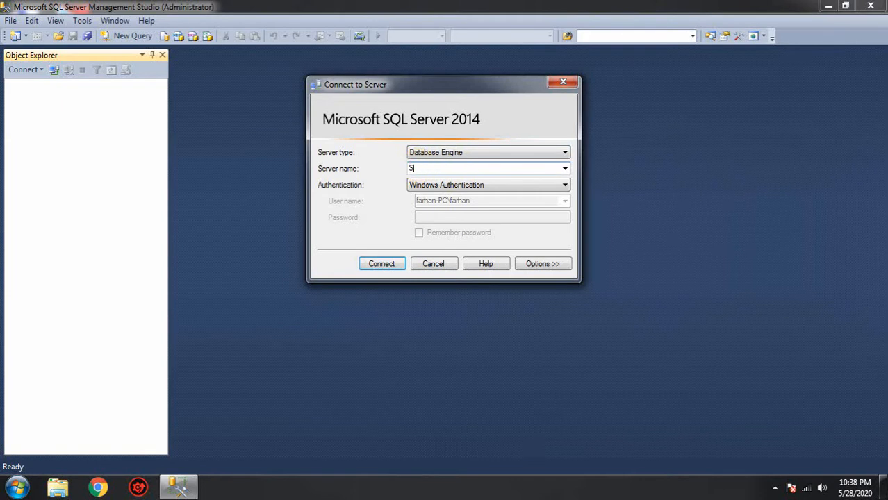
type("QL S")
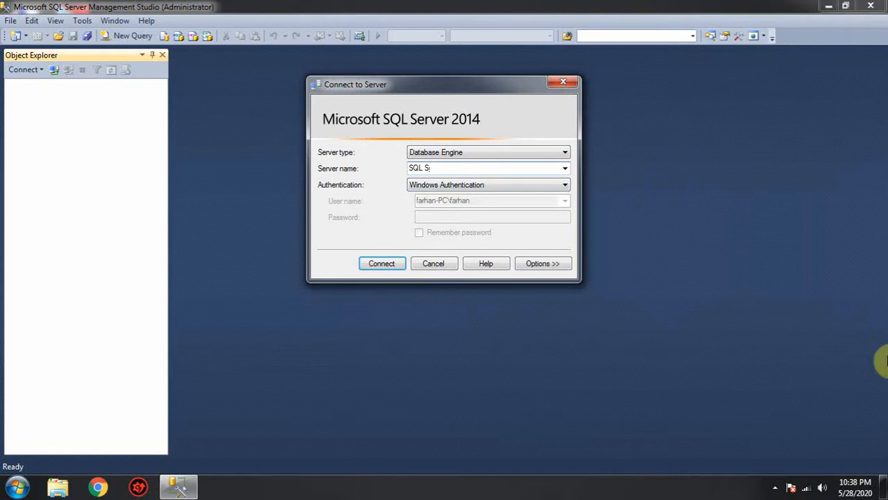
left_click(776, 485)
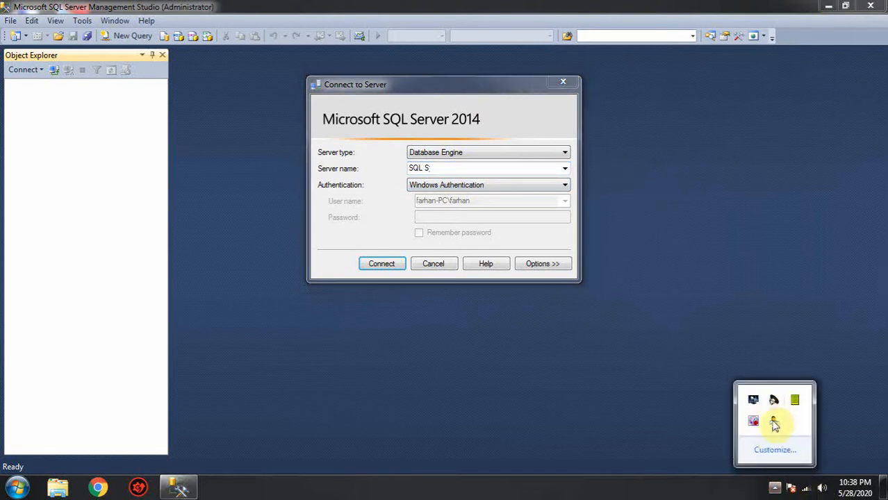
right_click(752, 423)
left_click(771, 257)
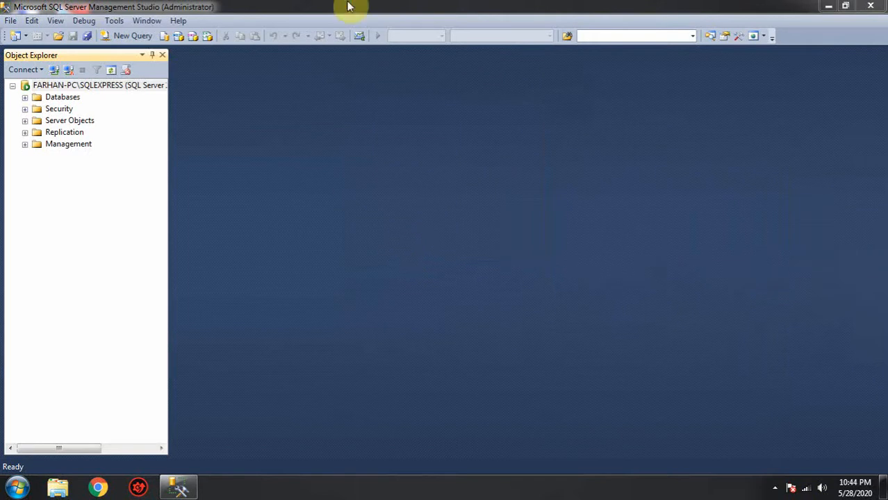
left_click(372, 6)
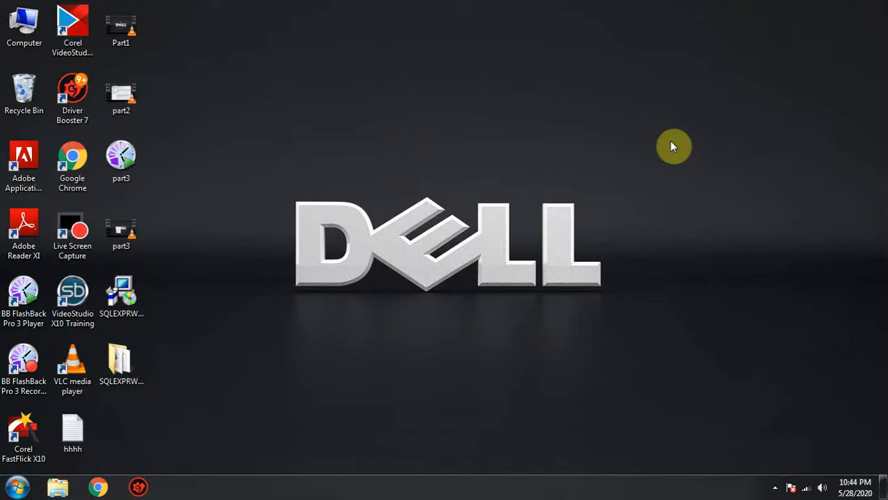
right_click(387, 114)
left_click(405, 152)
- Launch SQL Server 2014 Management Studio from the Microsoft SQL Server 2014 program group
left_click(18, 487)
left_click(59, 430)
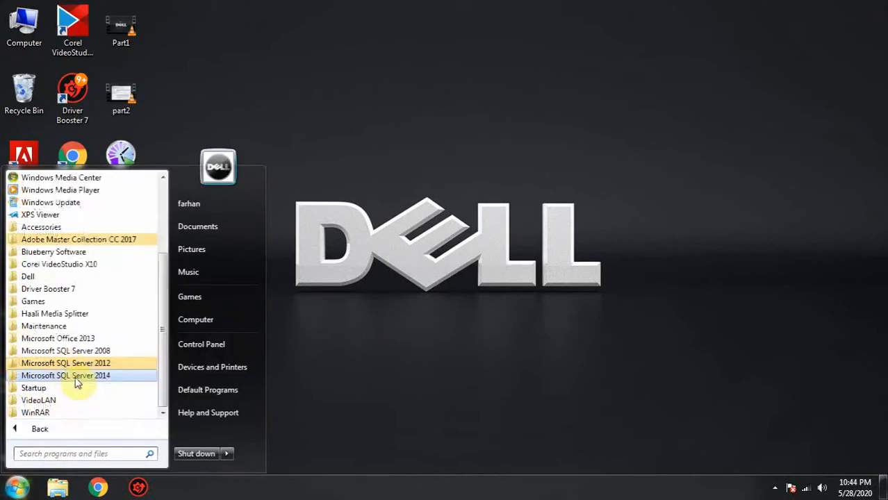
left_click(75, 383)
scroll(75, 376, "down", 1)
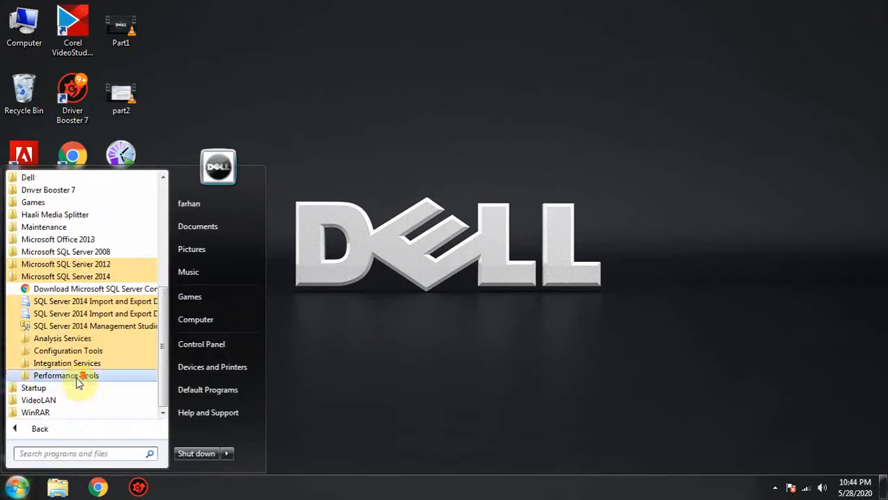
left_click(111, 327)
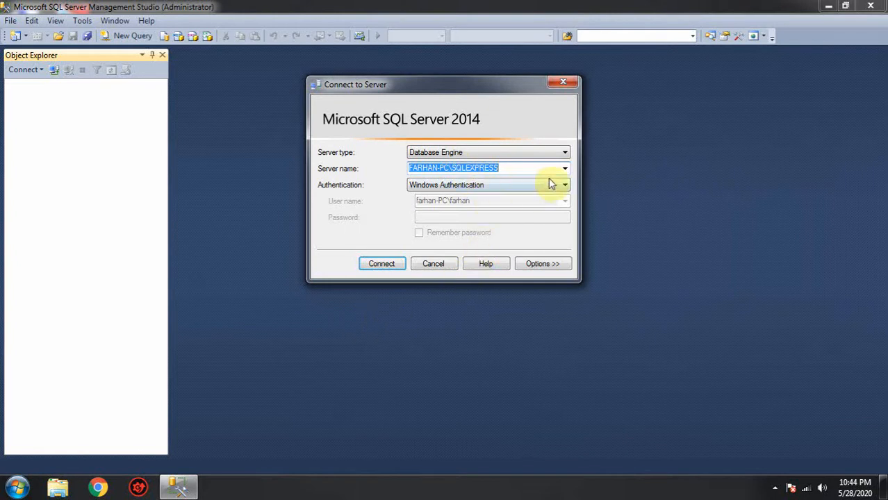
- Replace the server name by browsing the local Database Engine servers for the SQLEXPRESS instance, and connect with Windows Authentication
key("BackSpace")
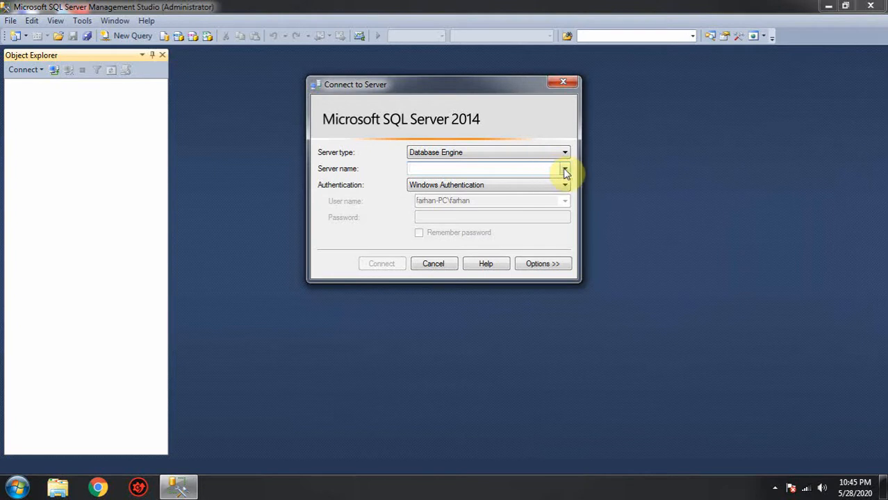
left_click(565, 171)
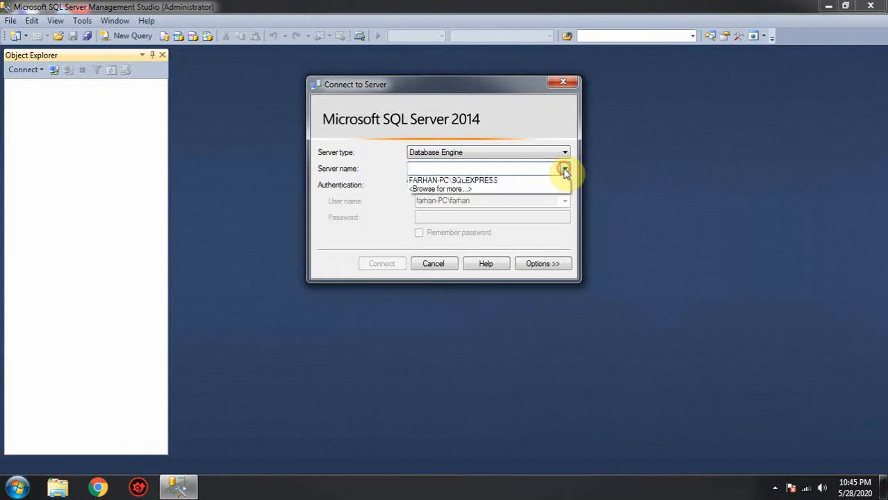
left_click(478, 191)
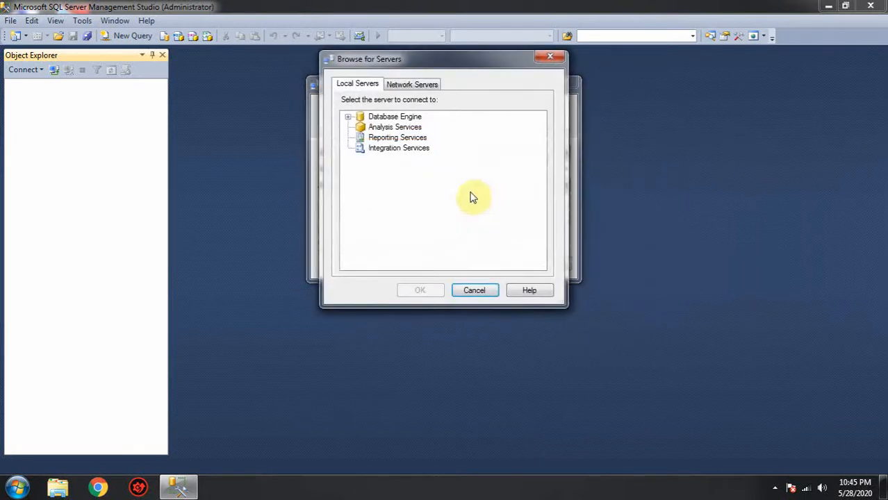
left_click(350, 119)
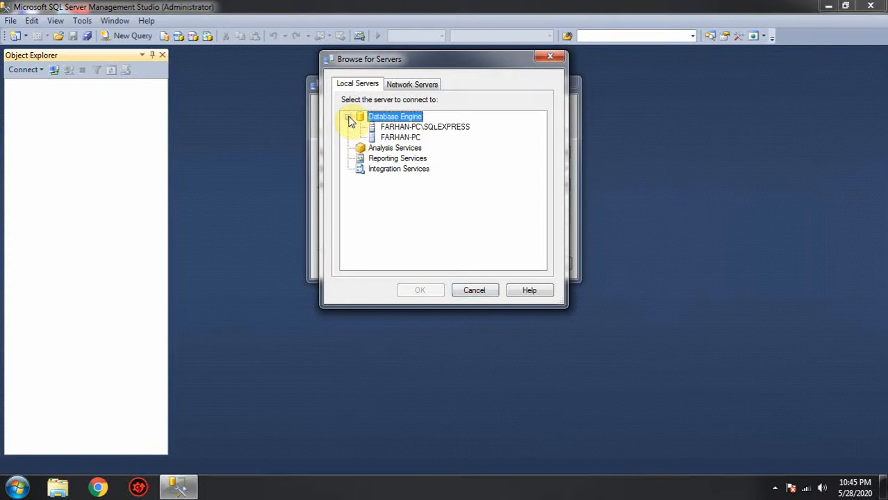
left_click(441, 127)
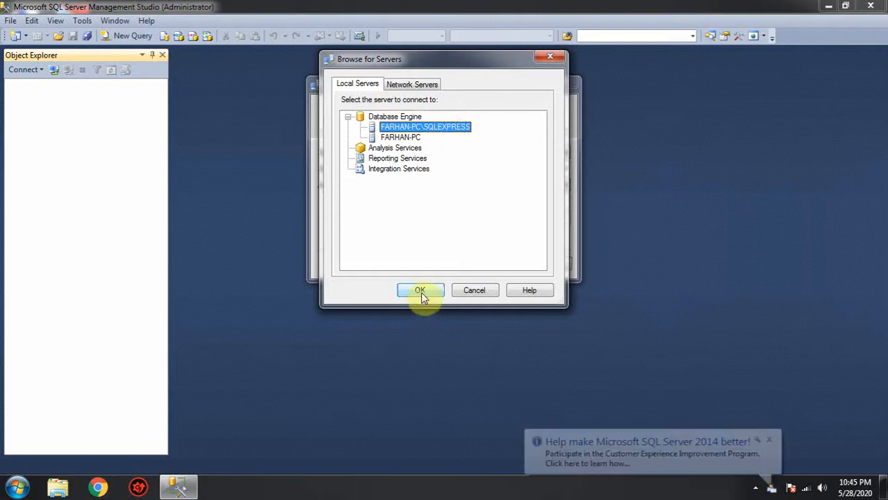
left_click(420, 291)
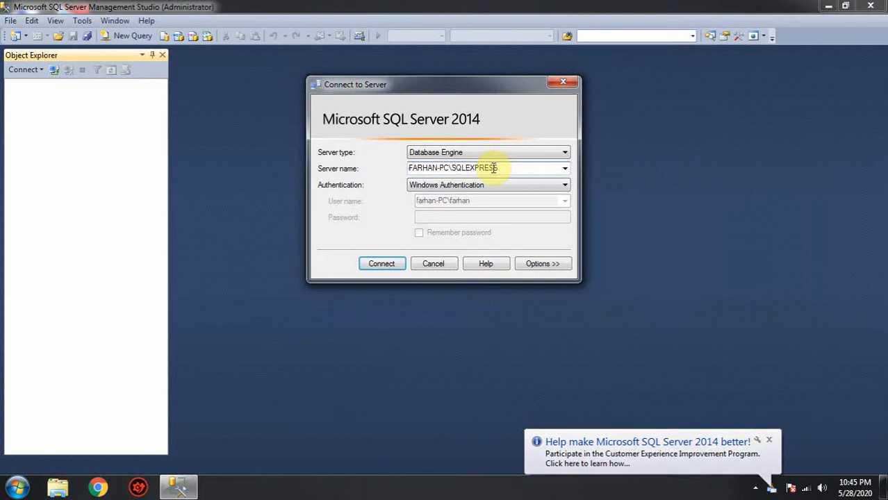
left_click(376, 264)
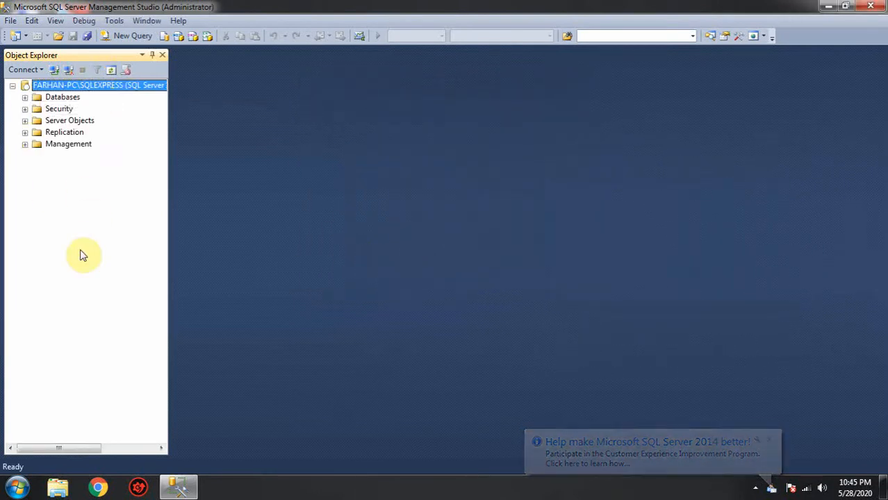
- Expand the server's Databases folder and look at the test_db and tsting databases
left_click(25, 98)
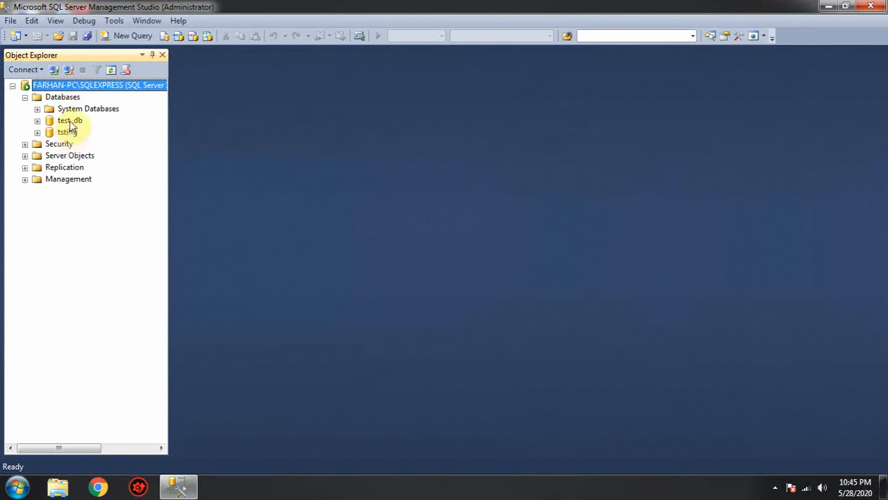
left_click(70, 122)
left_click(67, 134)
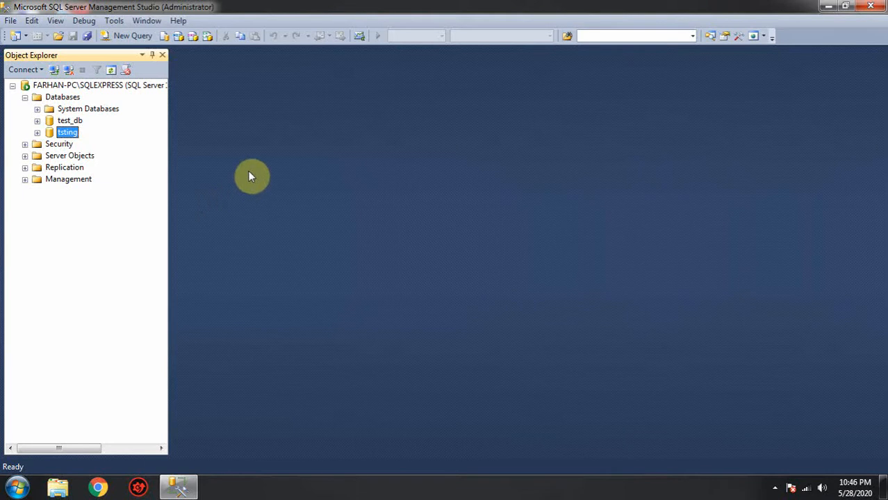
left_click(68, 123)
left_click(64, 132)
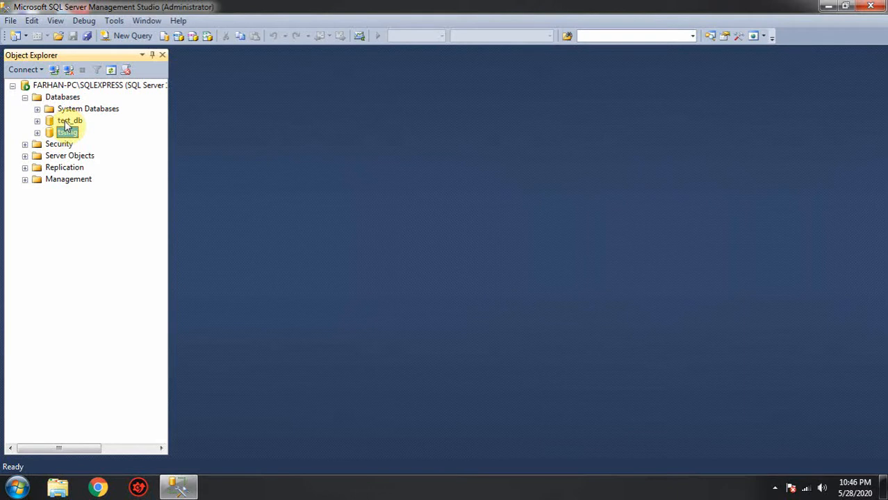
- Review the New Database settings and close the dialog without creating a database
right_click(57, 99)
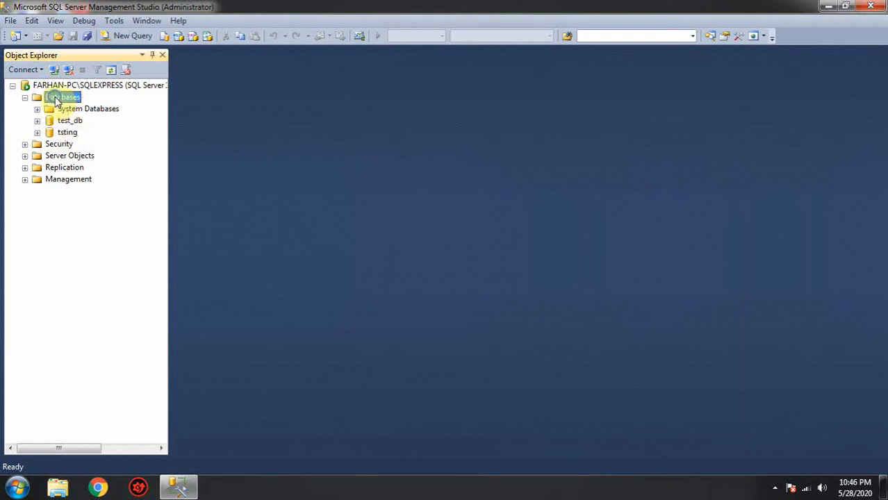
left_click(75, 105)
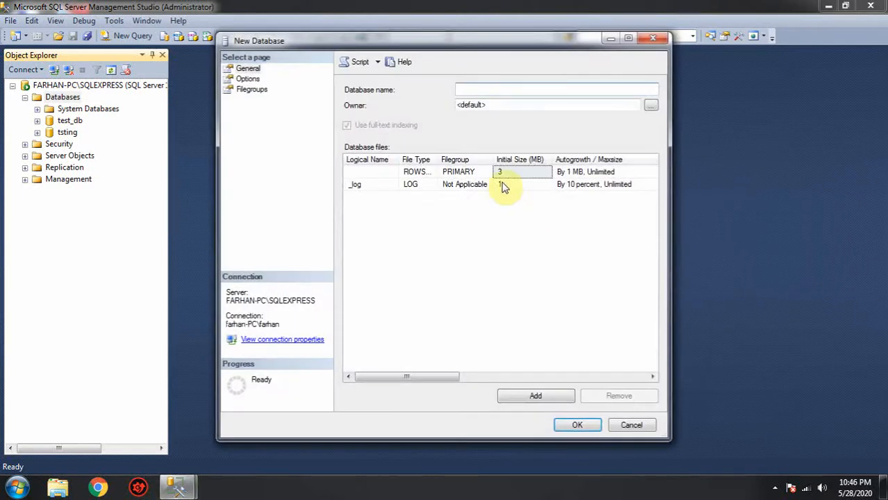
left_click(632, 426)
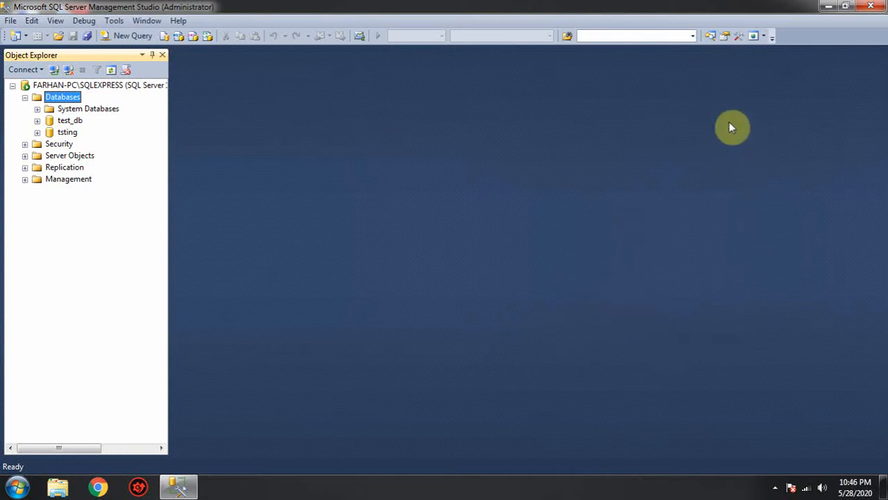
left_click(829, 6)
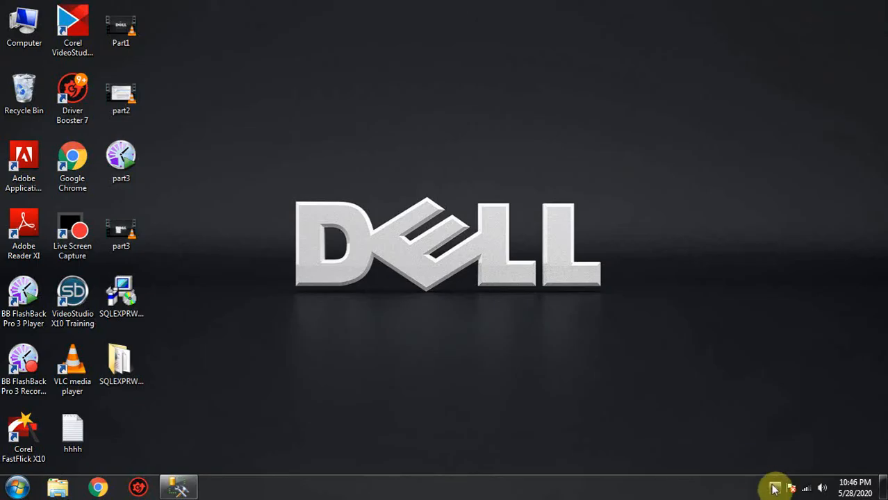
left_click(775, 488)
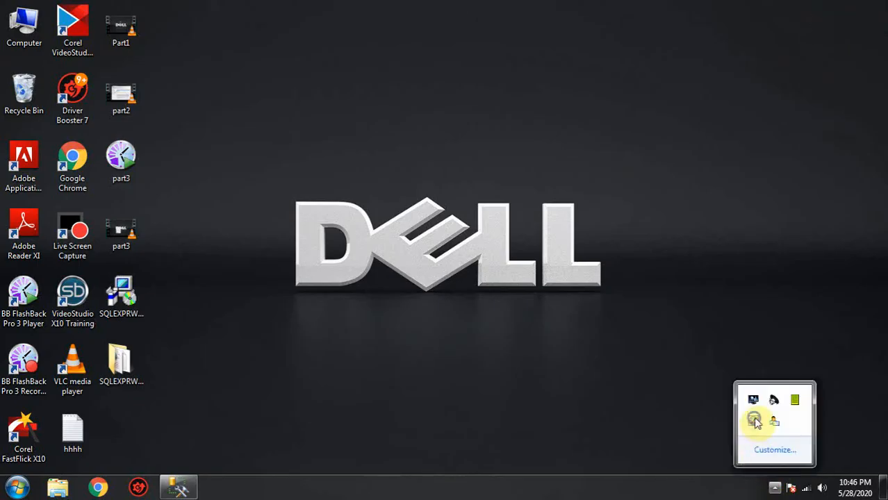
right_click(755, 421)
left_click(775, 277)
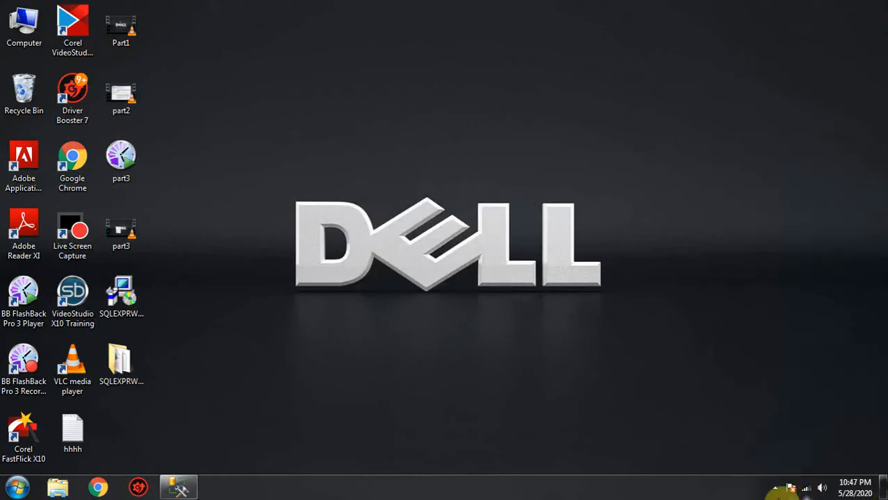